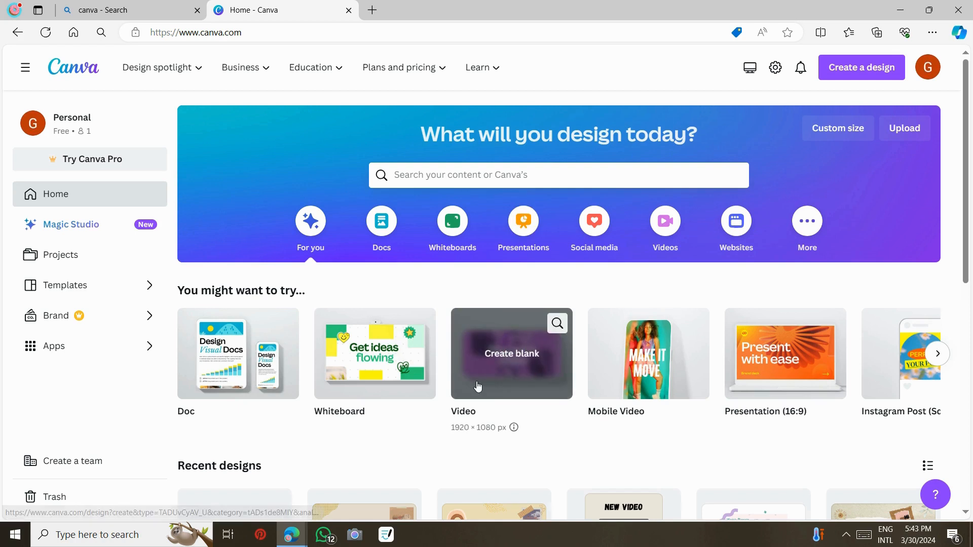
Step: Create a blank 1920 × 1080 px video design
left_click(476, 382)
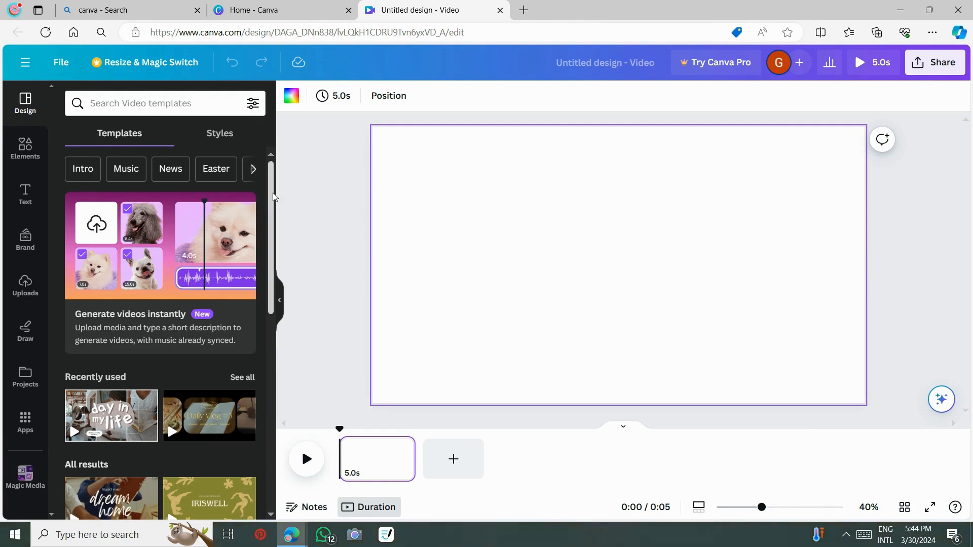
Step: Apply the "day in my life" page of the recently used White Creative Daily Vlog template to the blank page
left_click_drag(271, 204, 272, 229)
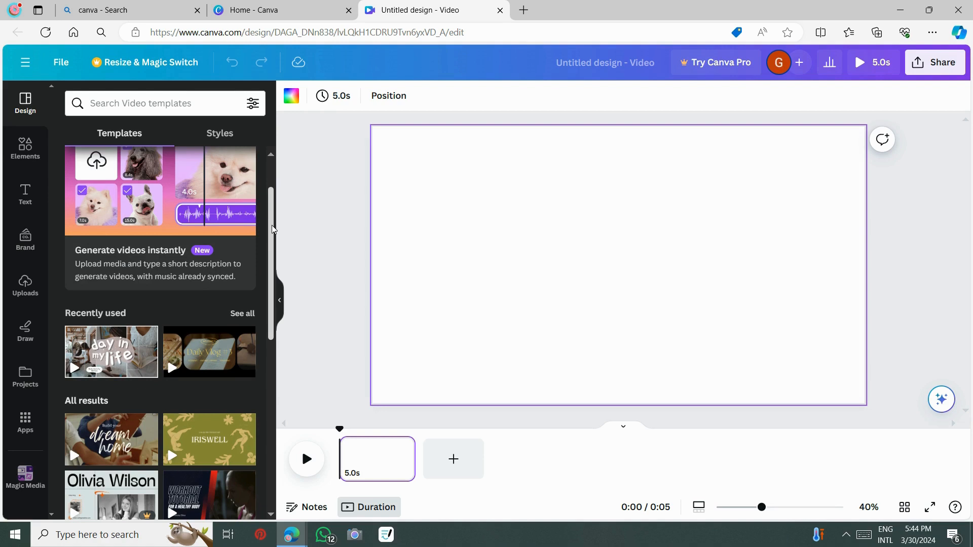
left_click(131, 351)
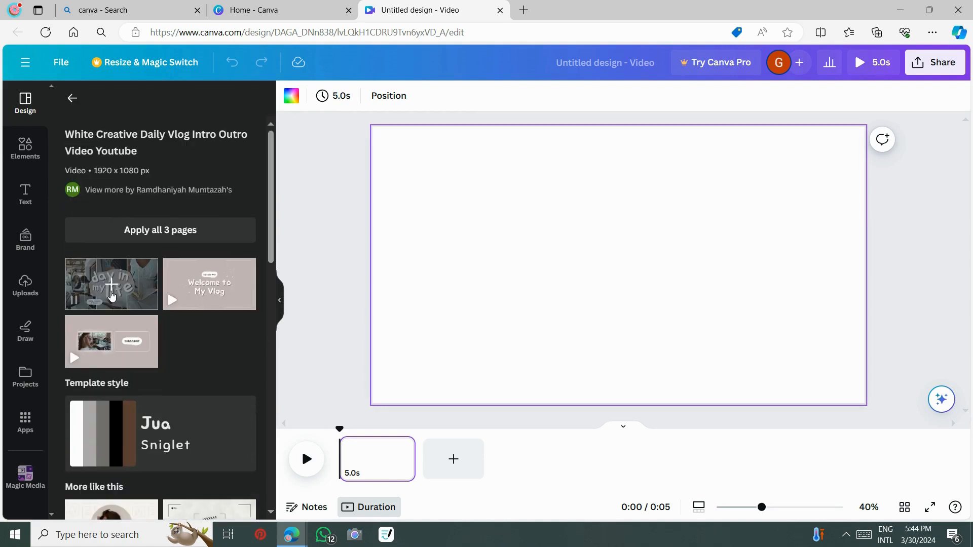
left_click(112, 296)
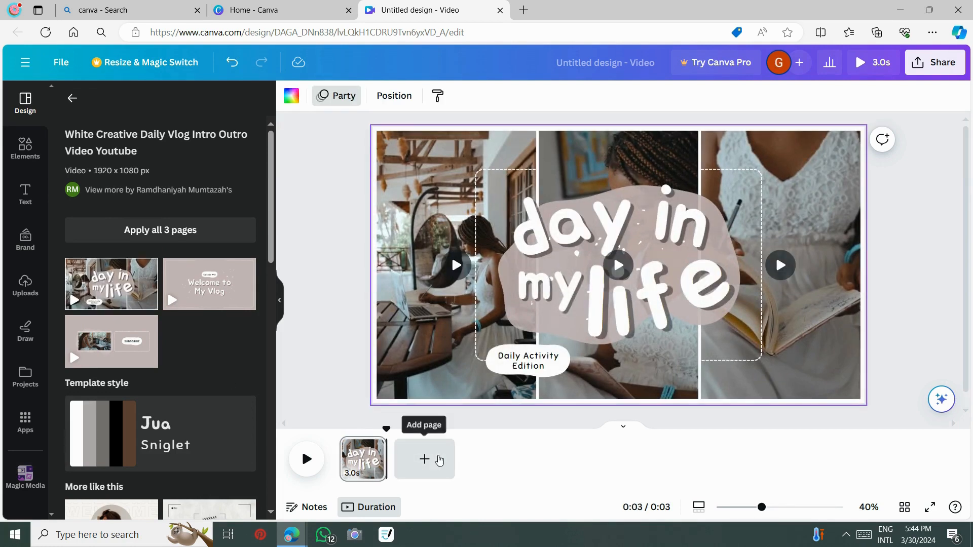
Step: Add a blank page after the template page and delete the template page
left_click(438, 460)
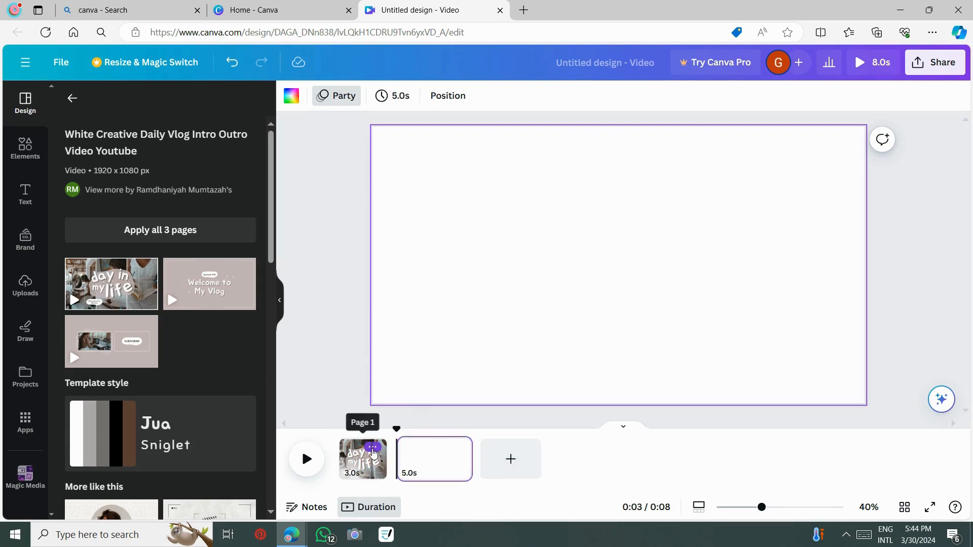
left_click(373, 448)
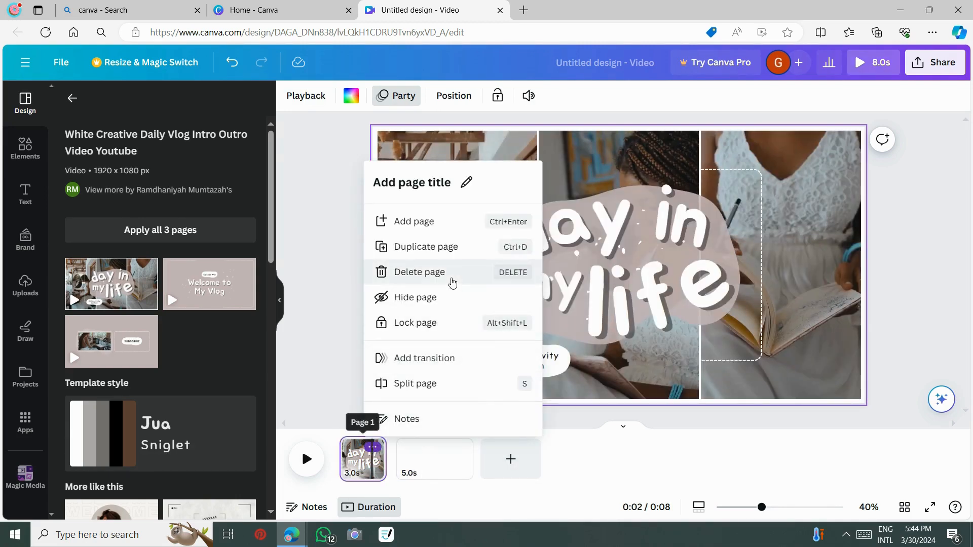
left_click(452, 273)
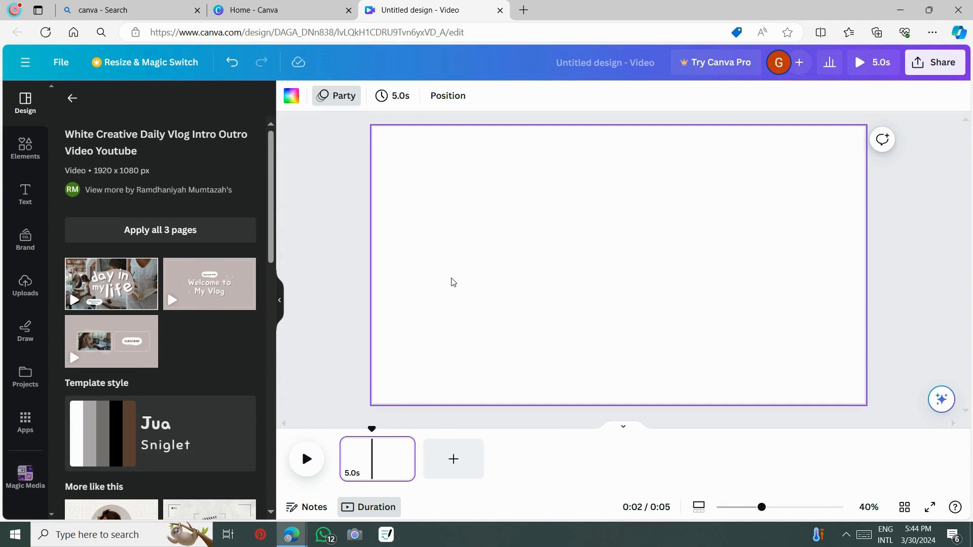
Step: Select the blank page and look through the default solid and gradient background colors
left_click(338, 213)
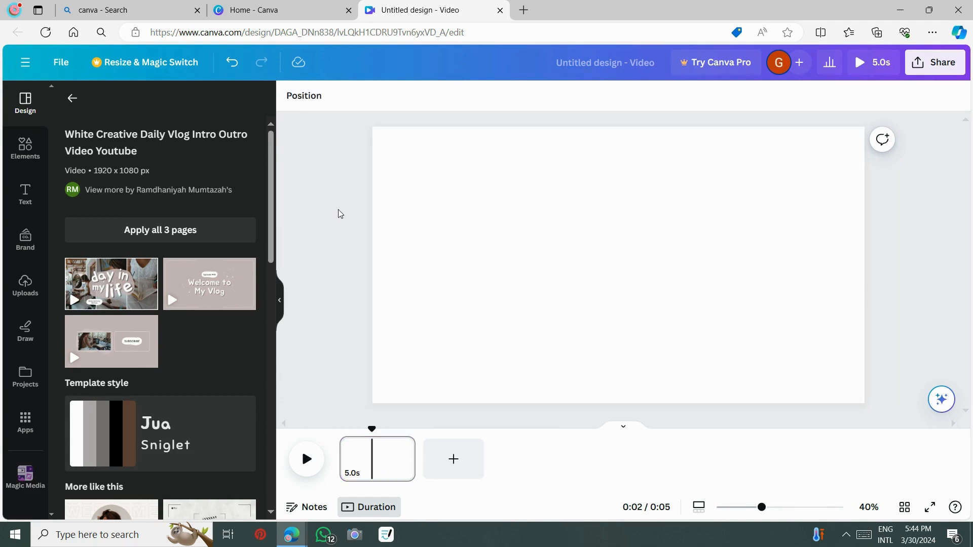
left_click(516, 258)
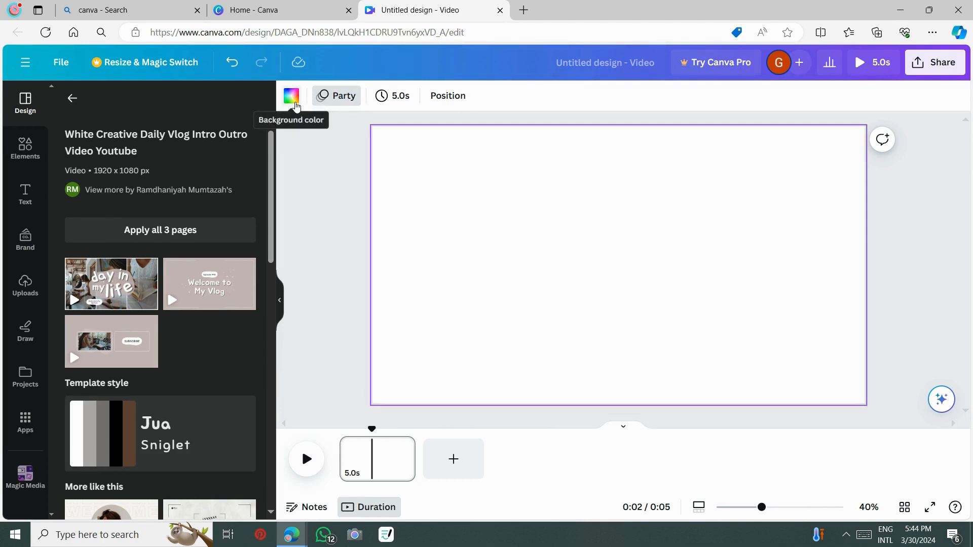
left_click(296, 106)
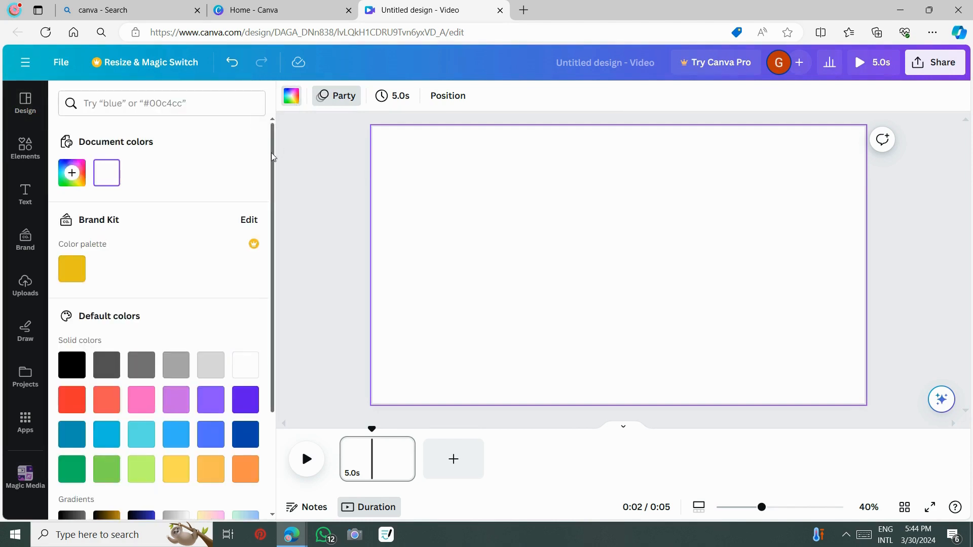
scroll(272, 158, "down", 3)
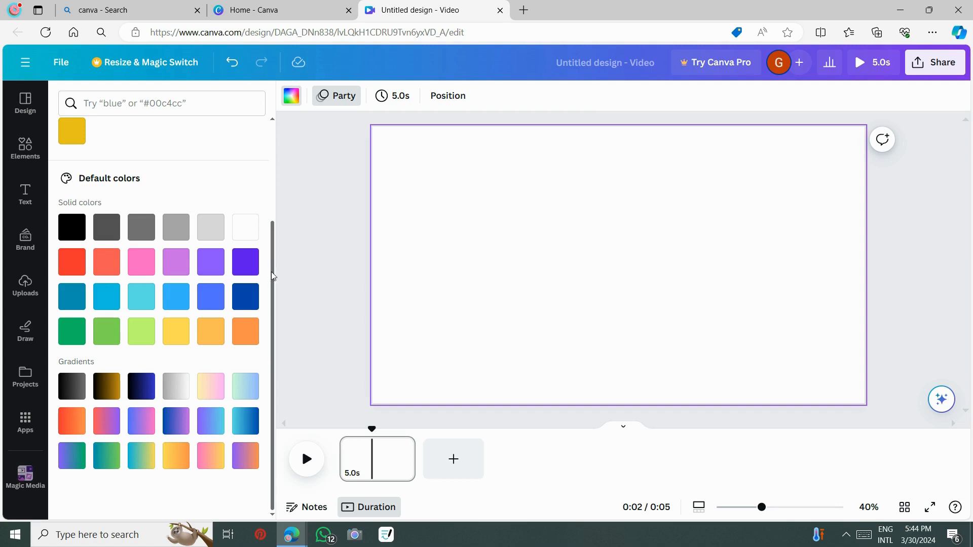
left_click_drag(271, 273, 287, 141)
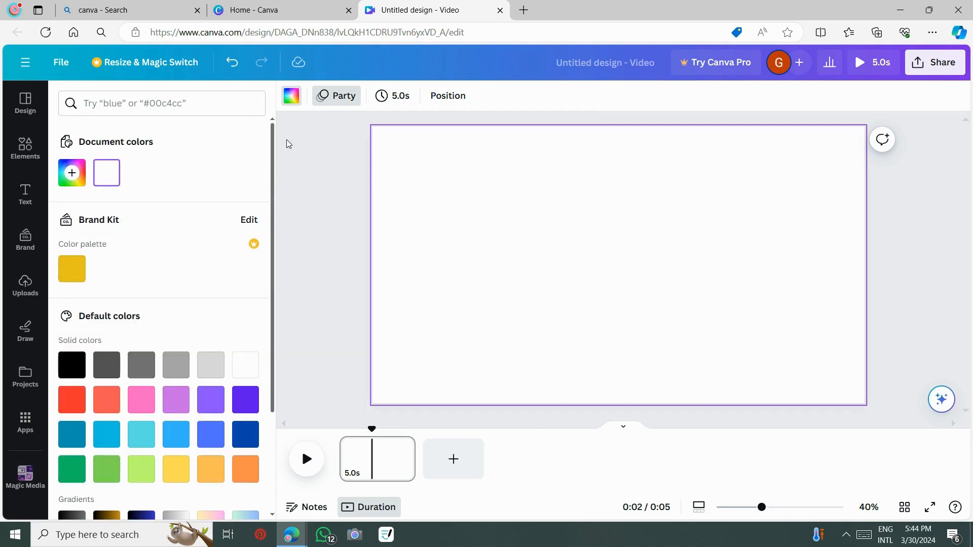
Step: Search Pinterest for "color palette" in a new browser tab and open the Color Palette pin with hex codes
left_click_drag(287, 139, 526, 11)
left_click(524, 11)
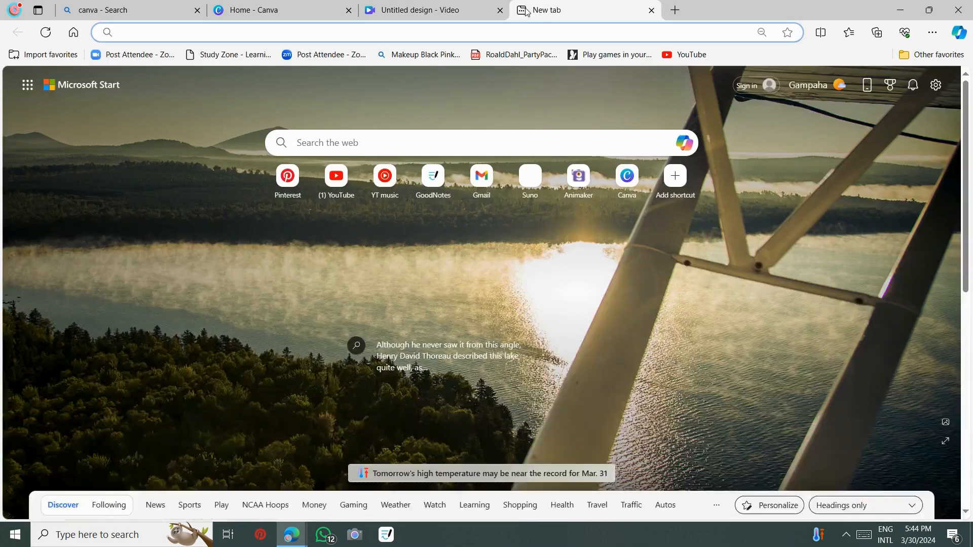
left_click(293, 189)
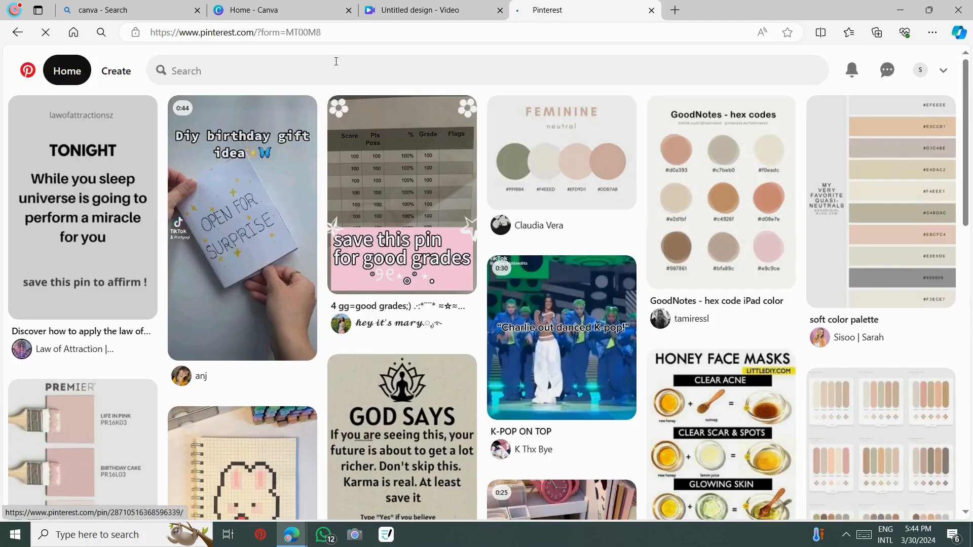
left_click(332, 62)
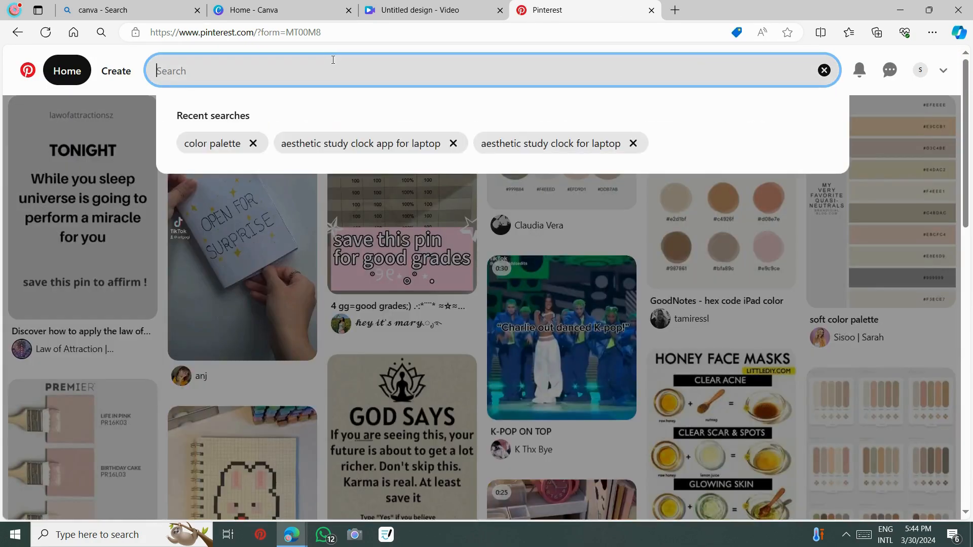
type("co")
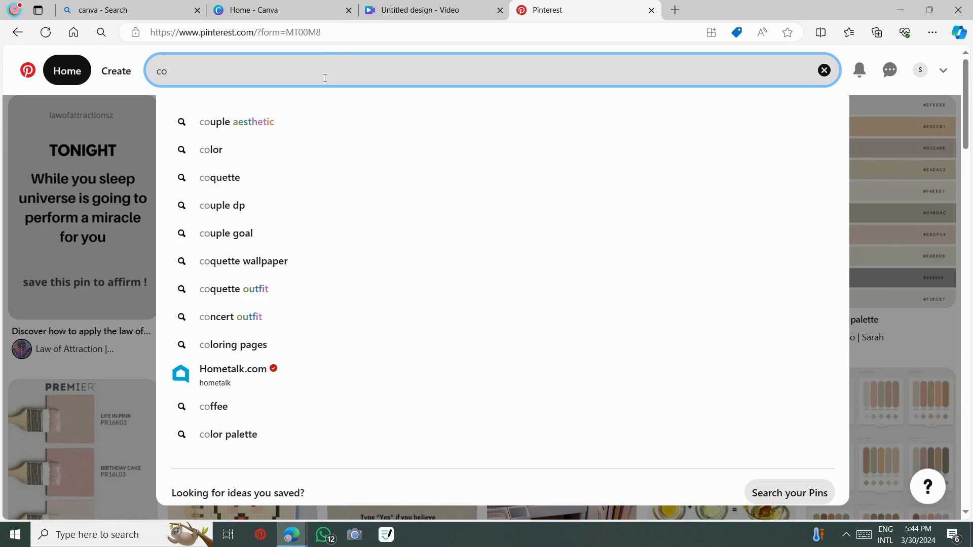
type("lo")
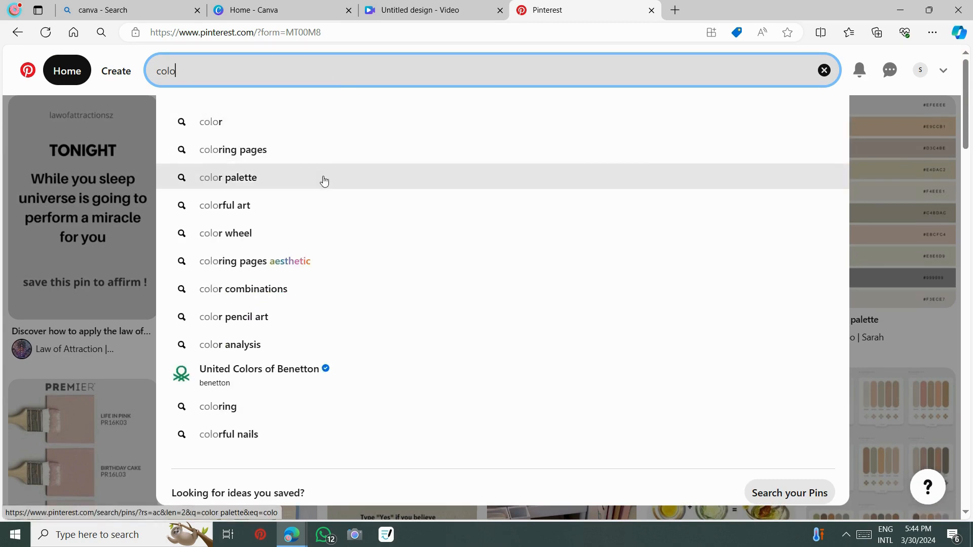
left_click(324, 180)
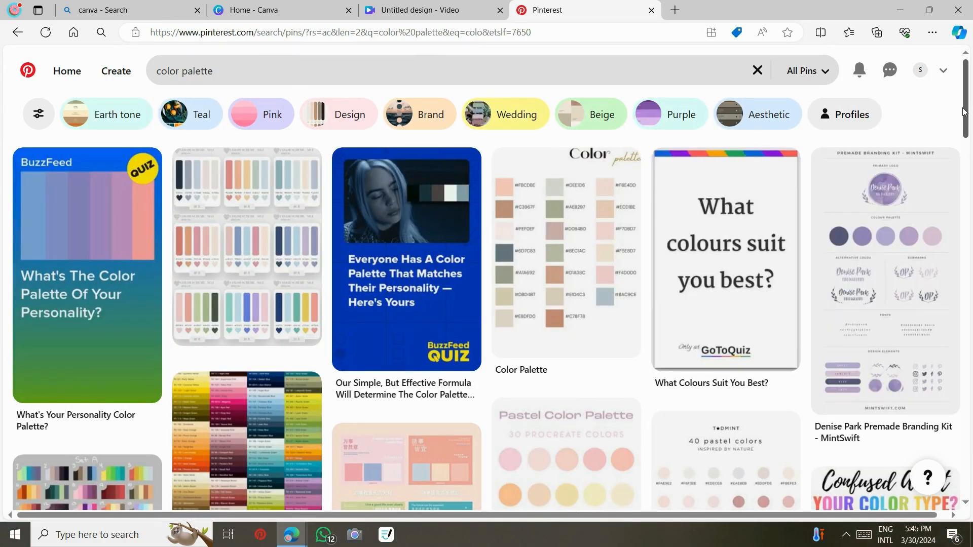
scroll(964, 111, "down", 2)
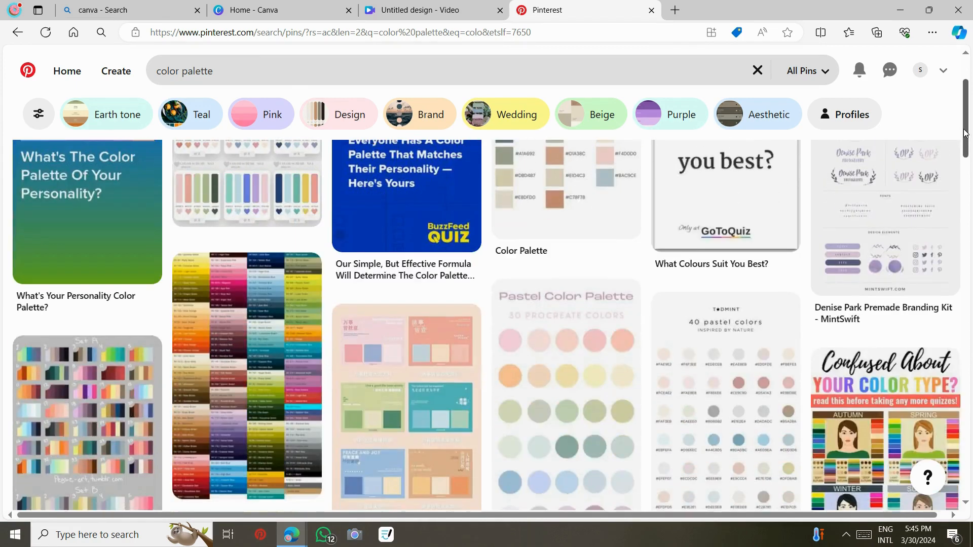
left_click(598, 193)
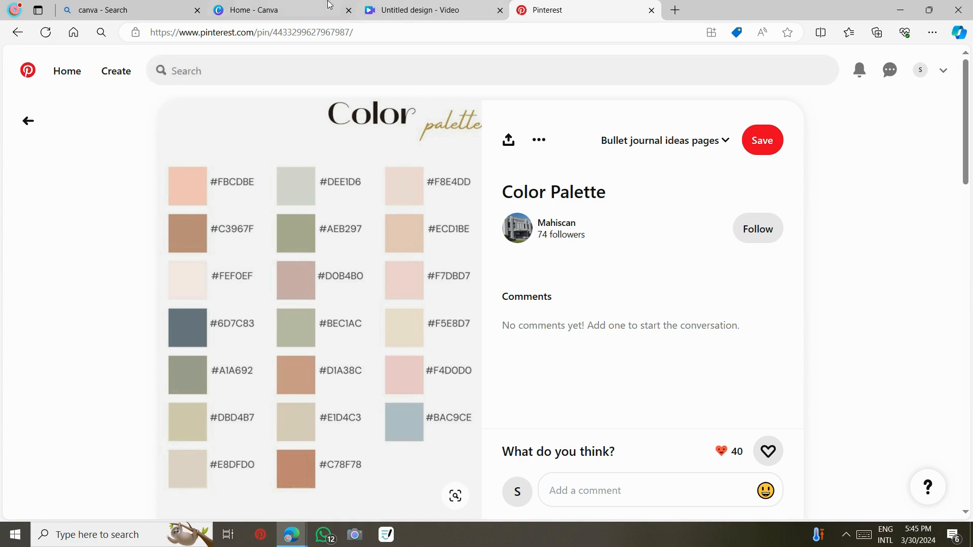
Step: Switch back to the Canva design and set the page background to the custom beige #E8DFD0 from the palette pin
left_click(372, 11)
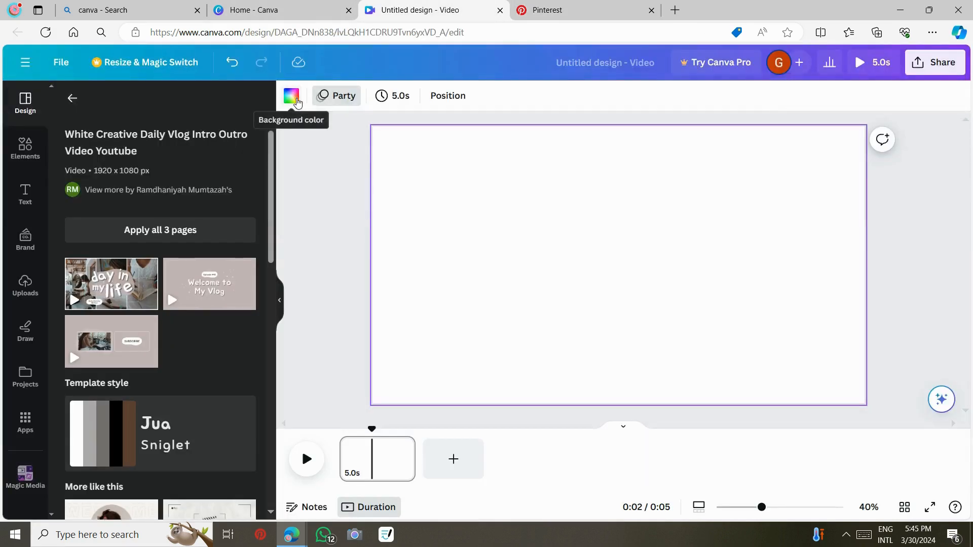
left_click(292, 95)
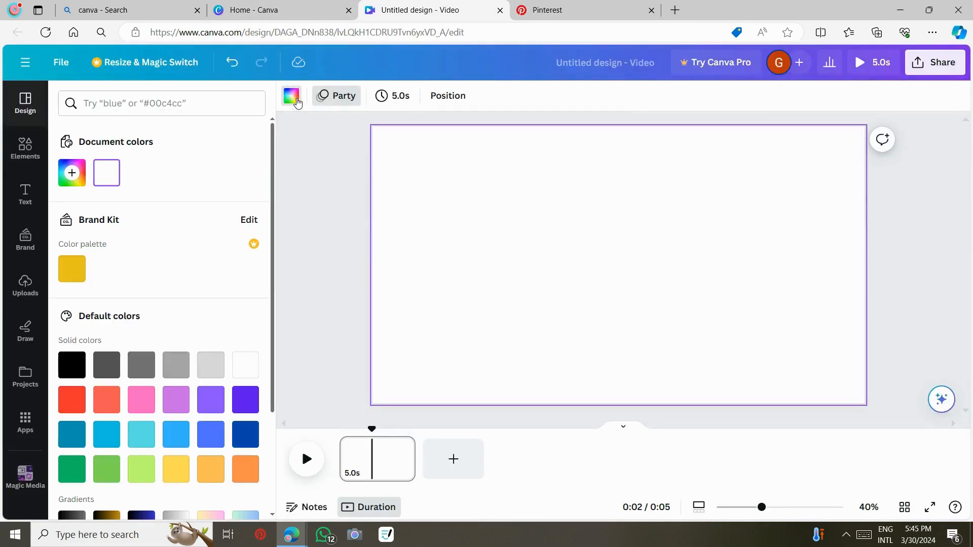
left_click(72, 177)
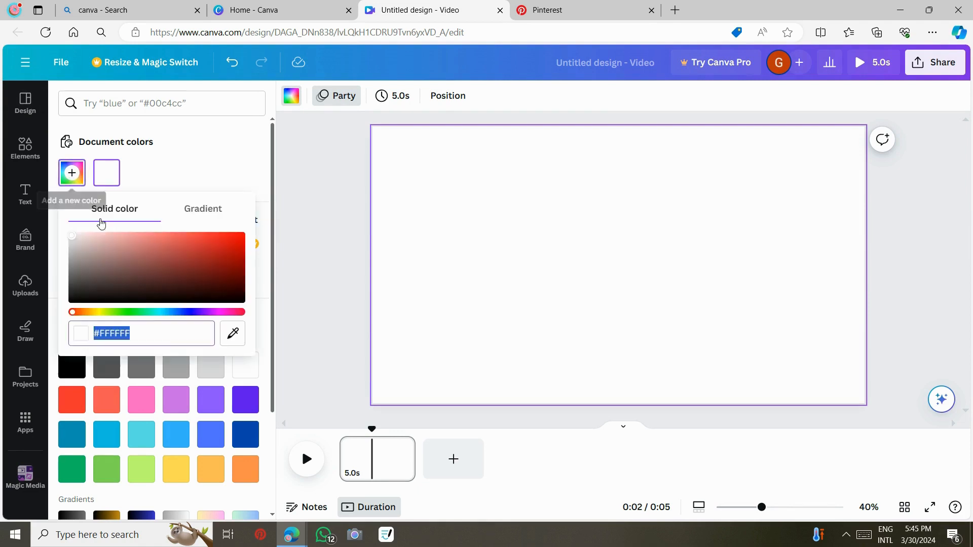
left_click(151, 336)
key("BackSpace")
key("BackSpace")
key("BackSpace")
key("BackSpace")
key("BackSpace")
key("BackSpace")
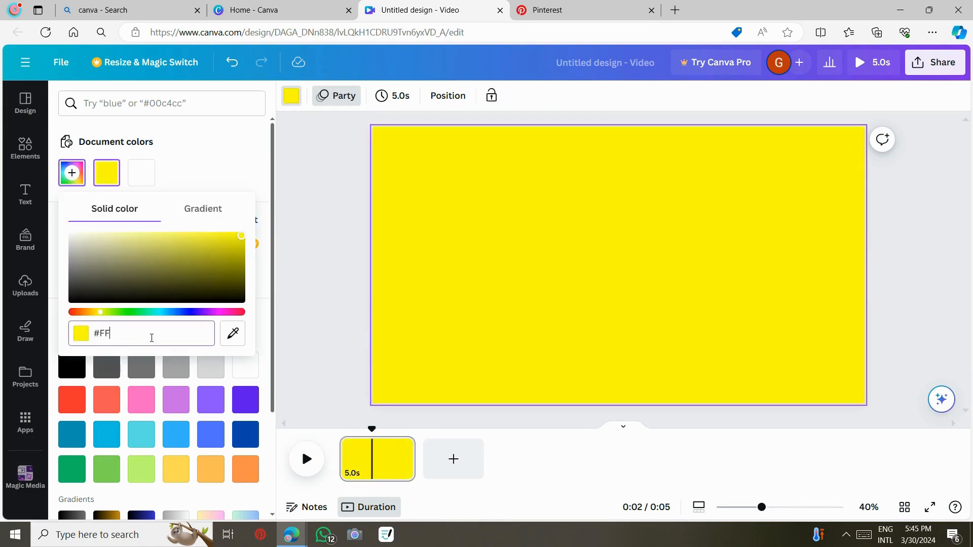
left_click(628, 5)
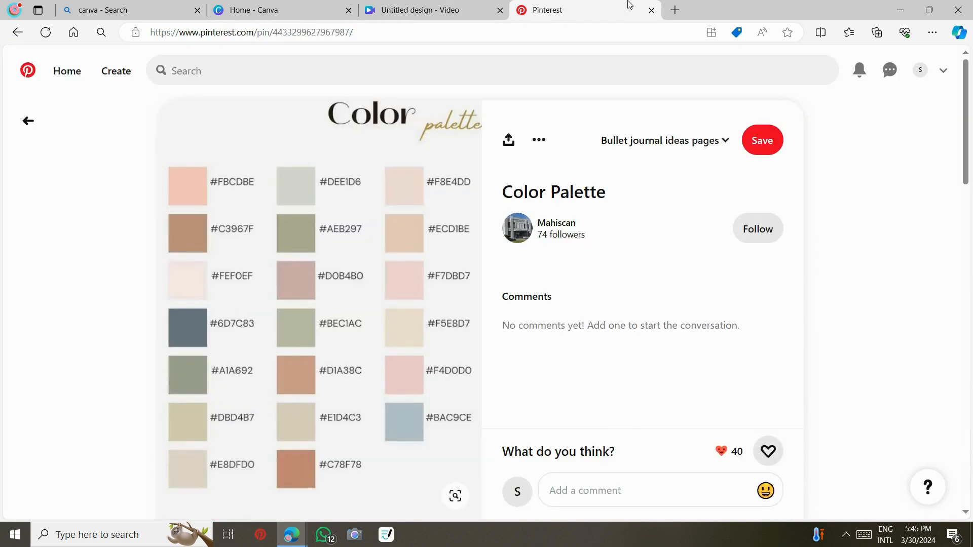
left_click(448, 10)
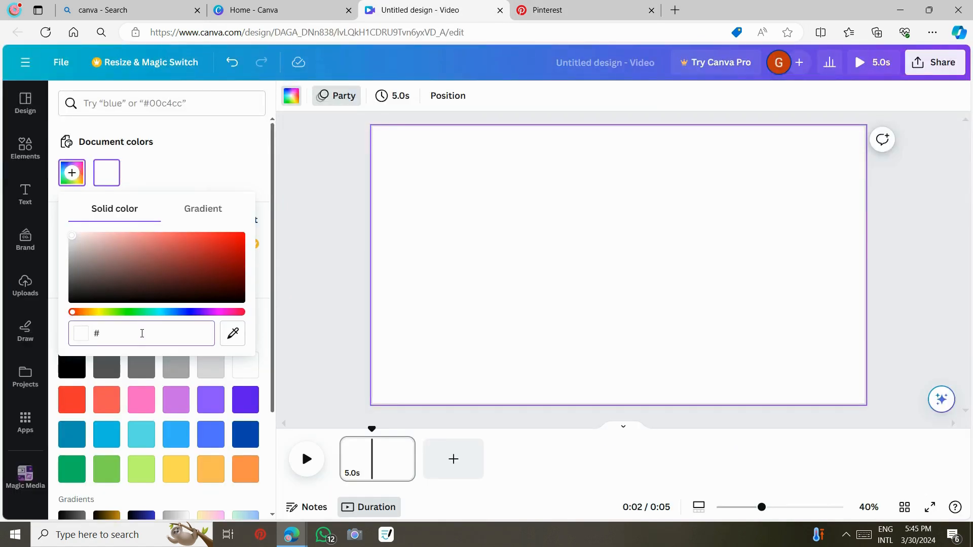
type("E8DFD")
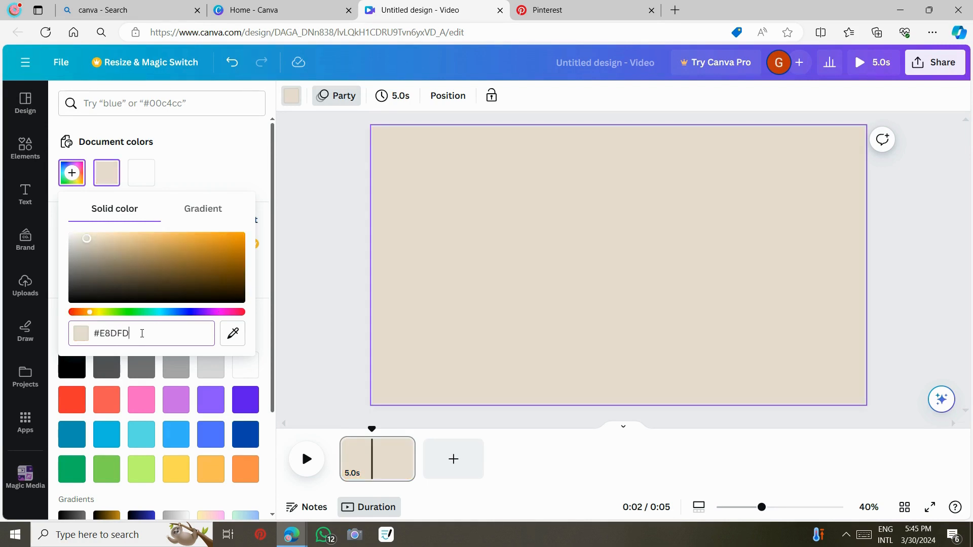
key("Return")
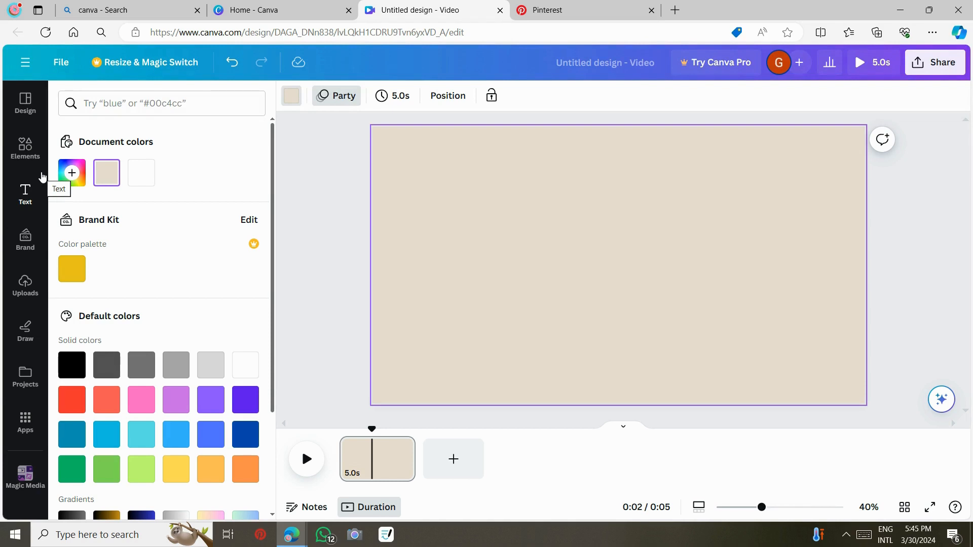
Step: Add the beige stamp-edged paper from the graphics' Magic recommendations and enlarge it around the middle of the page
left_click(32, 161)
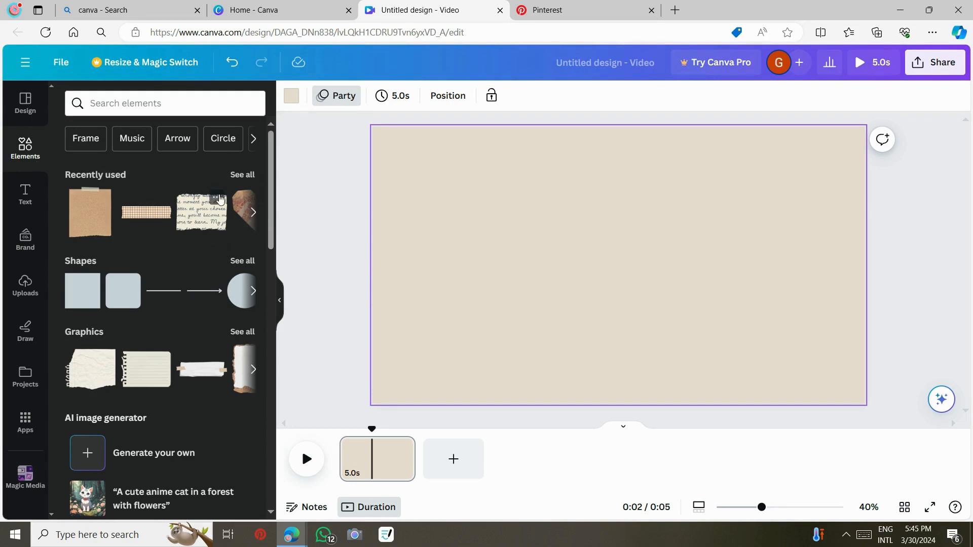
left_click(247, 332)
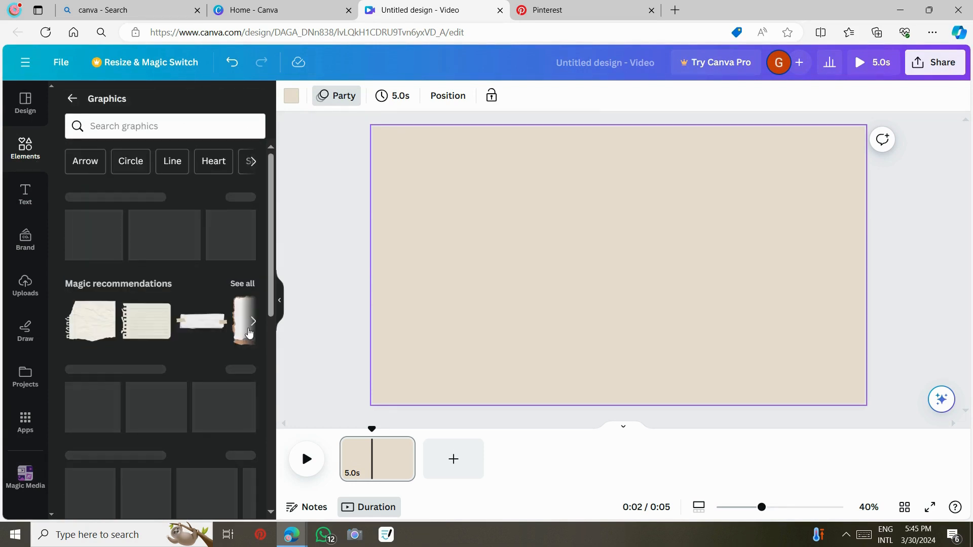
left_click(250, 287)
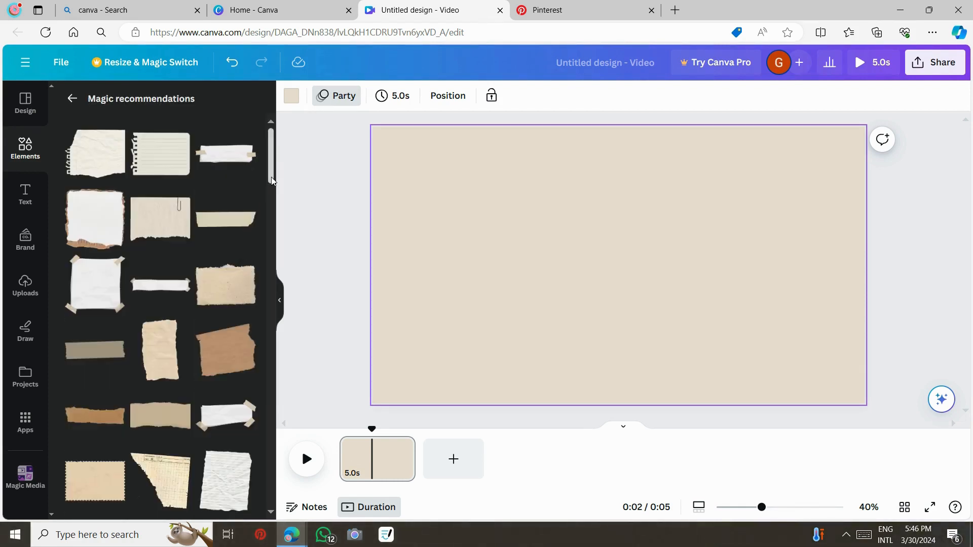
left_click_drag(272, 177, 271, 211)
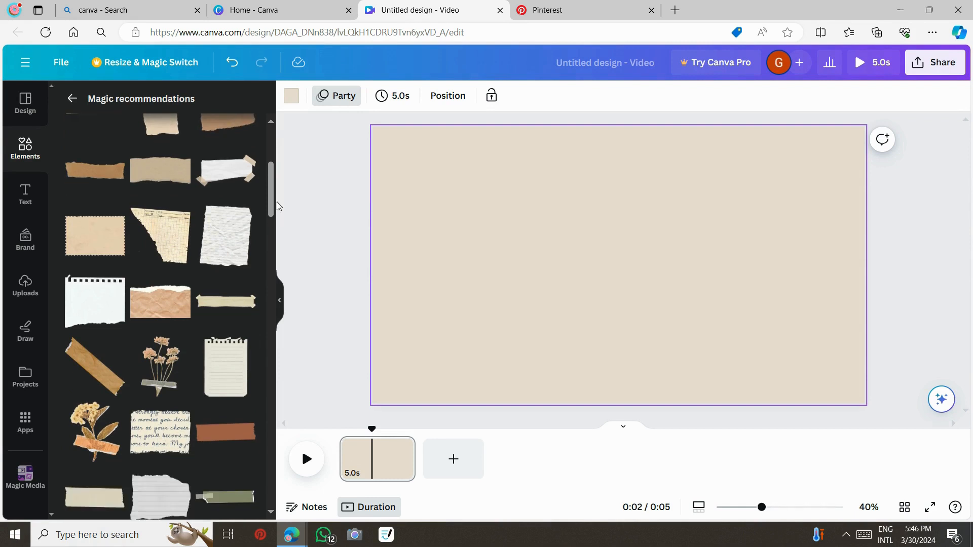
left_click_drag(272, 205, 291, 145)
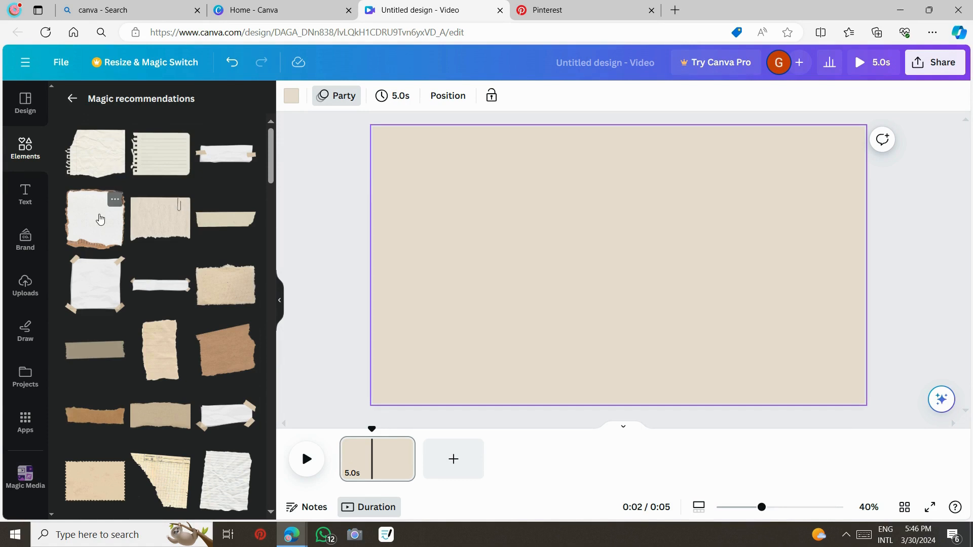
left_click(104, 469)
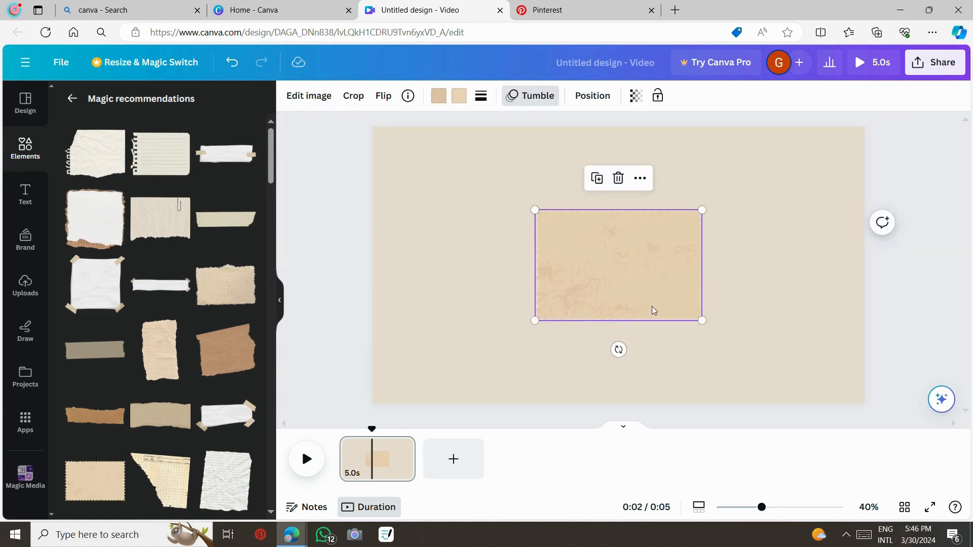
left_click_drag(655, 311, 743, 325)
left_click_drag(591, 306, 594, 289)
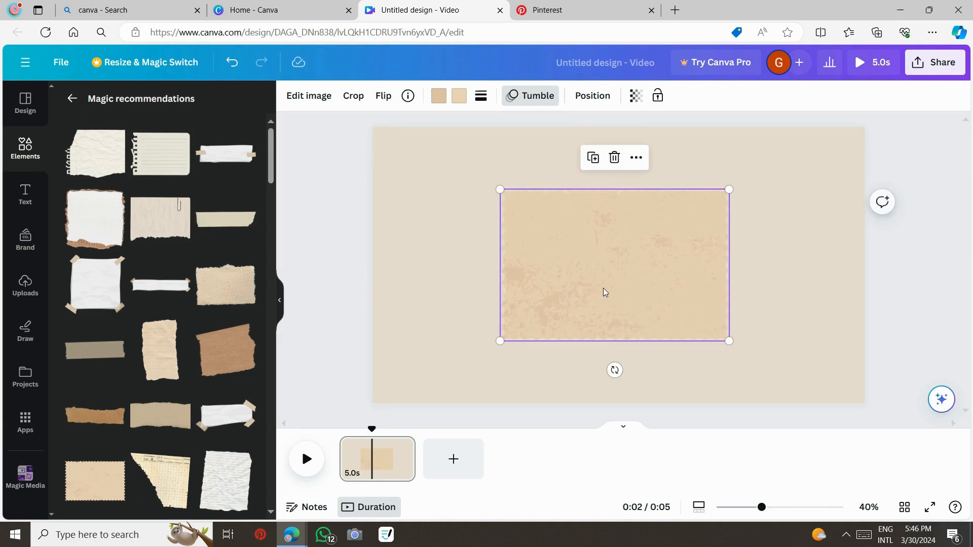
Step: Add a subheading text box to the page reading "Welcome to my channel"
left_click(26, 196)
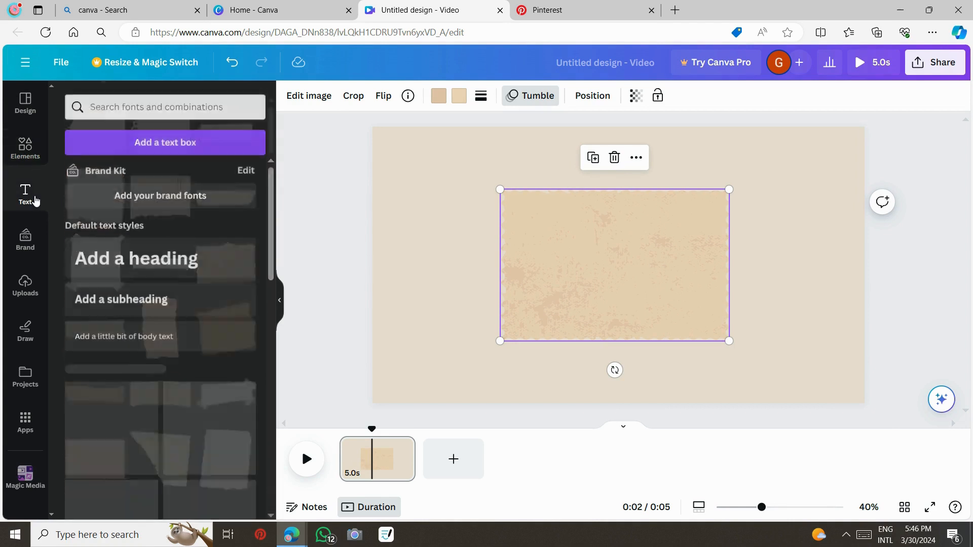
left_click(174, 299)
key("BackSpace")
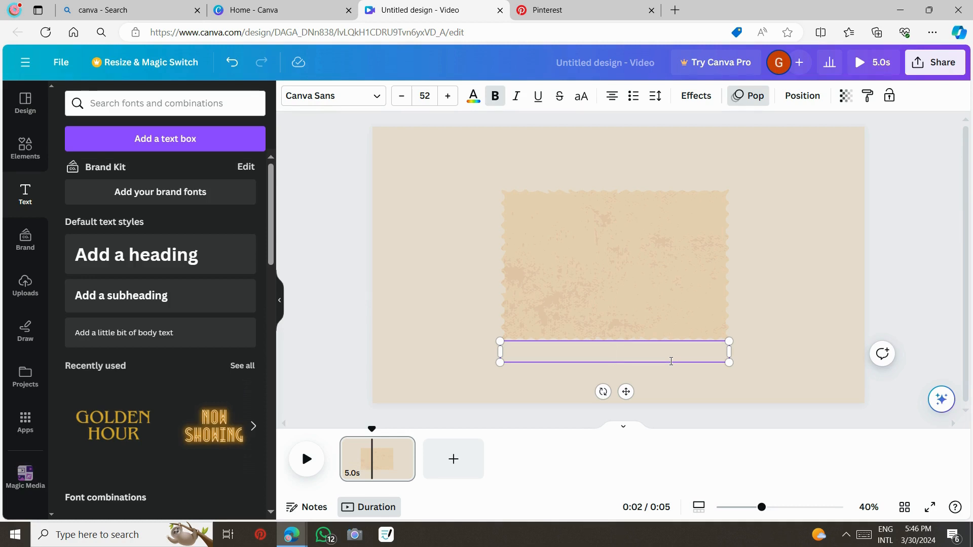
type("Welcome to")
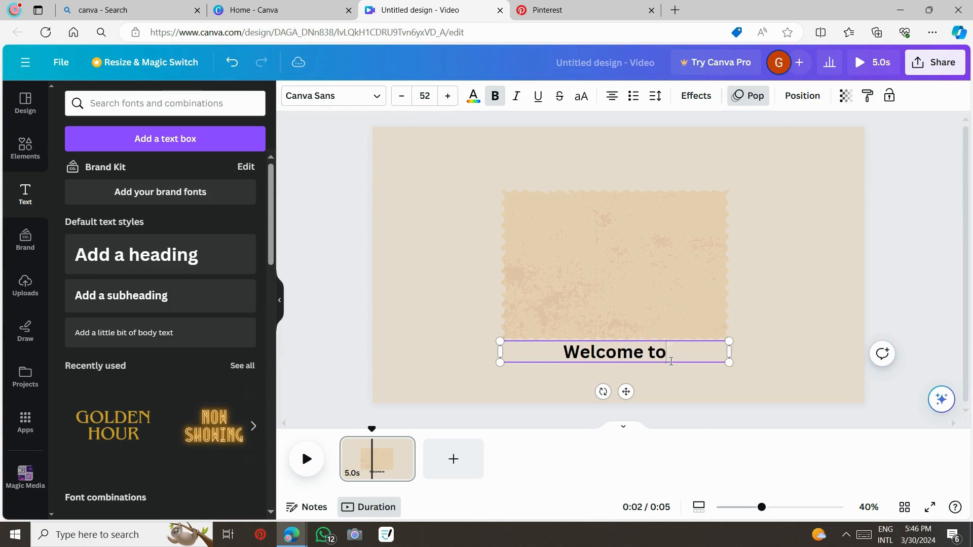
type(" my channel")
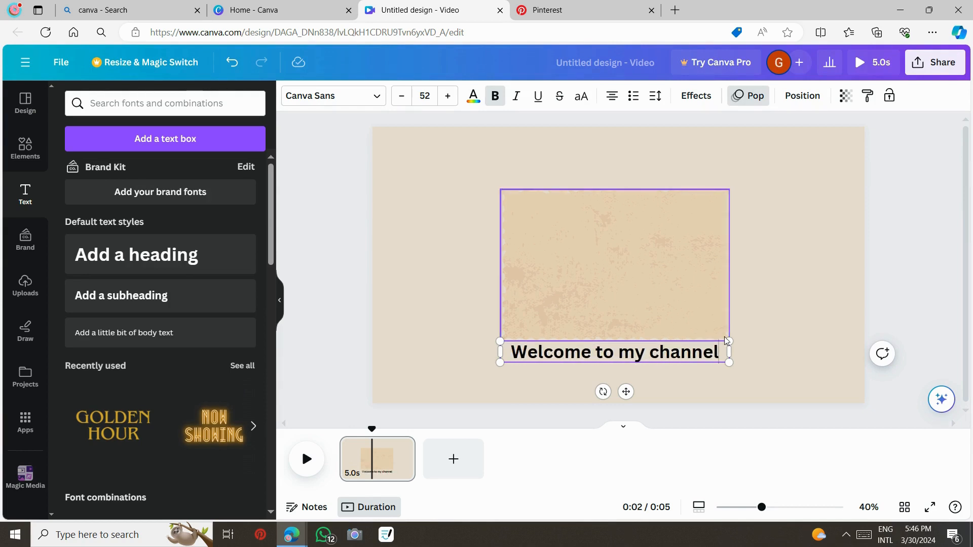
Step: Change the font of the whole "Welcome to my channel" text to Apricots
left_click_drag(720, 352, 660, 353)
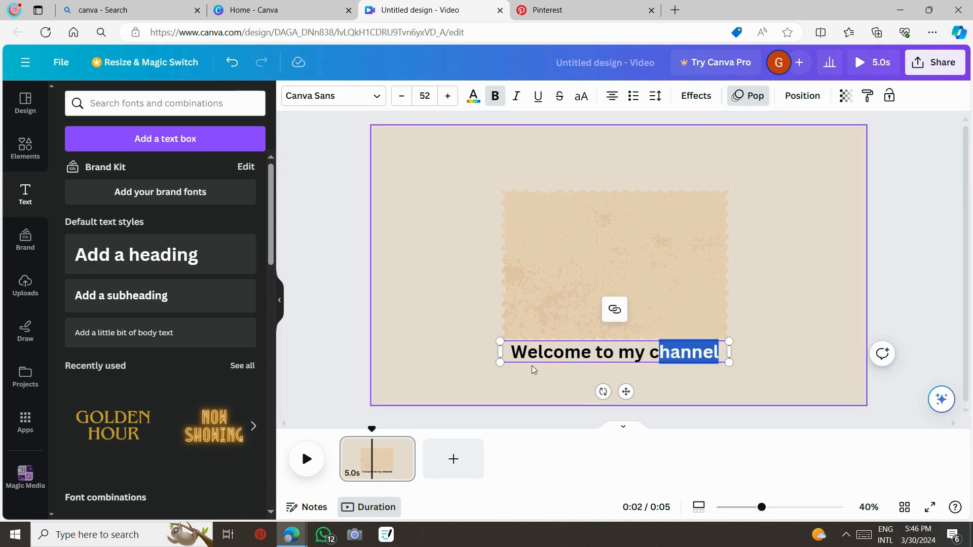
left_click_drag(511, 352, 746, 325)
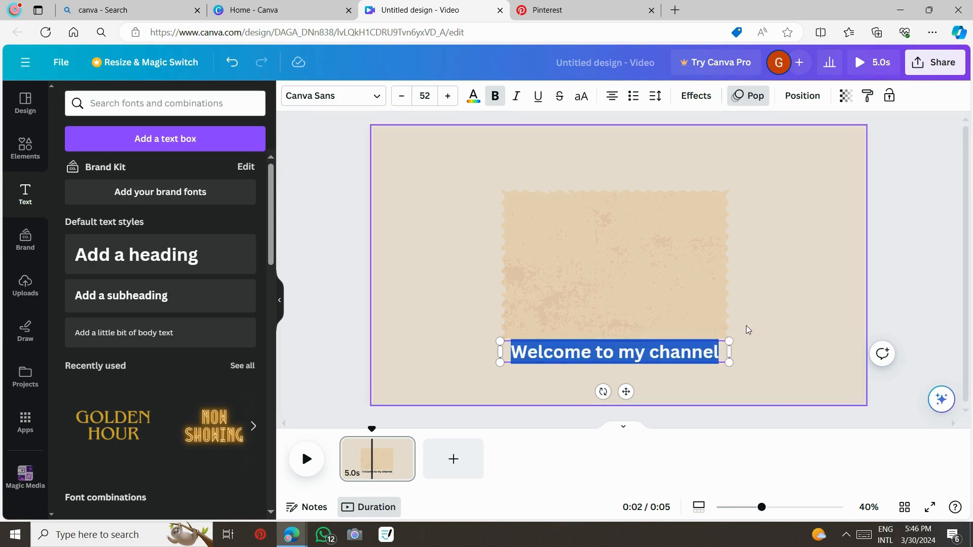
left_click(360, 102)
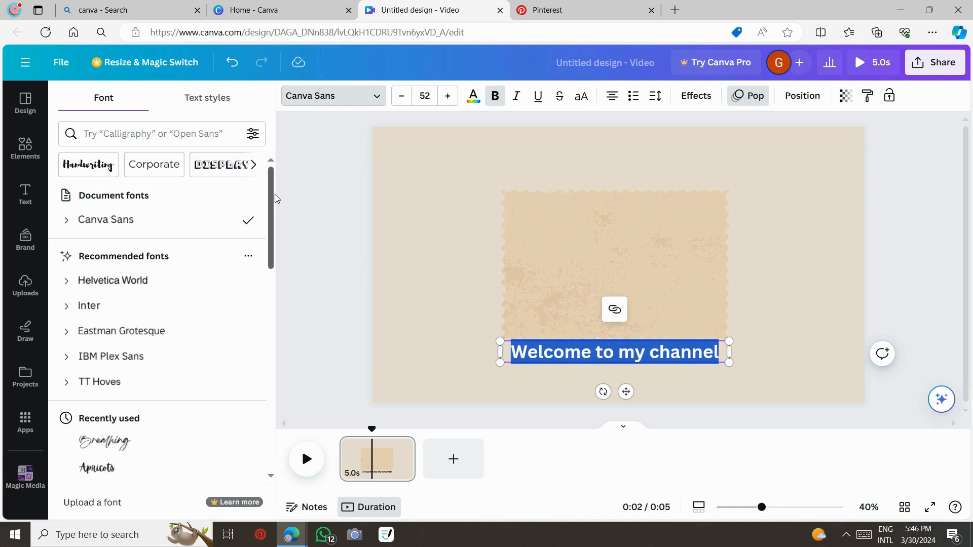
left_click_drag(273, 201, 277, 217)
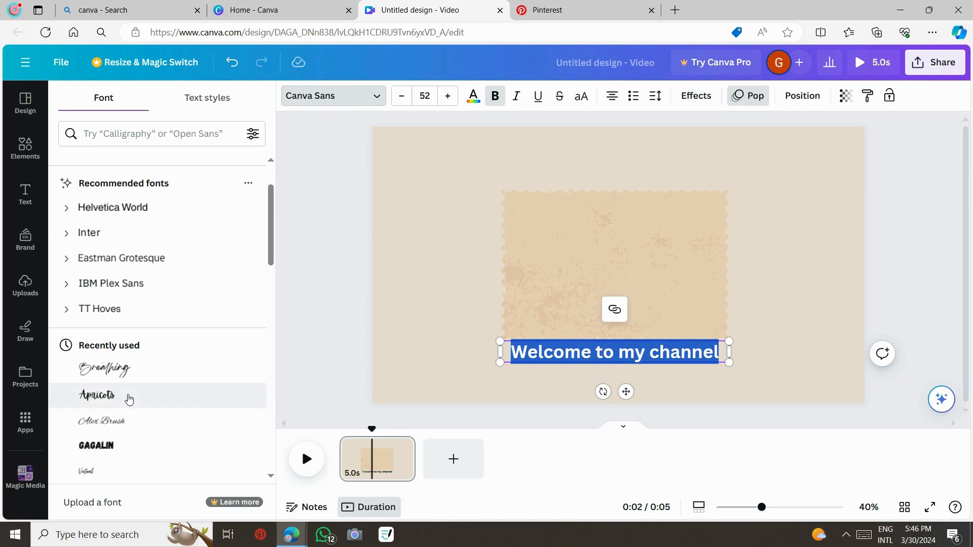
left_click(130, 372)
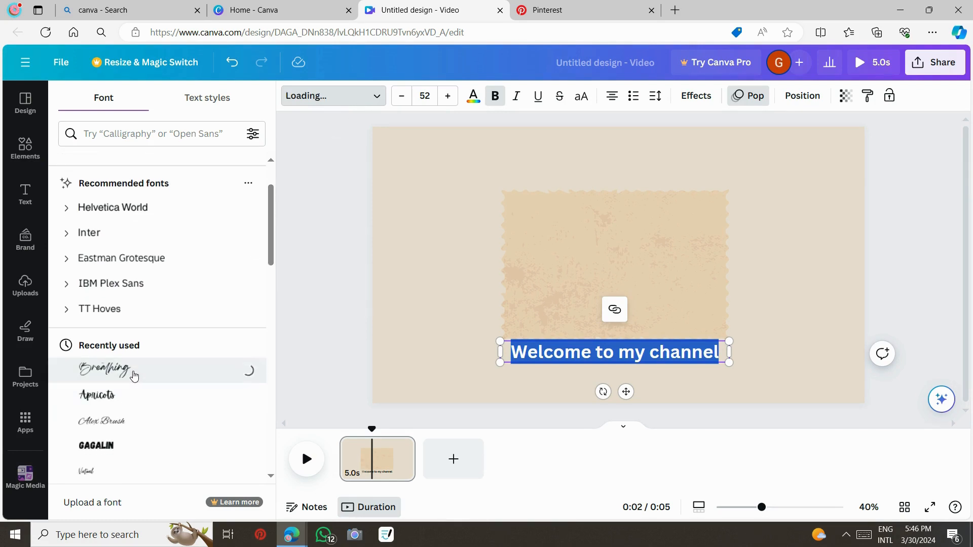
left_click(122, 400)
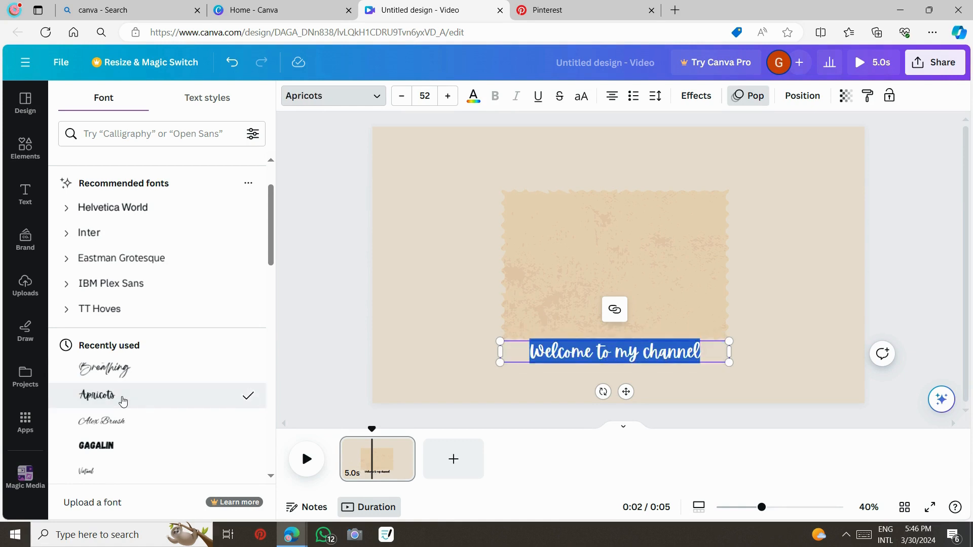
left_click(420, 317)
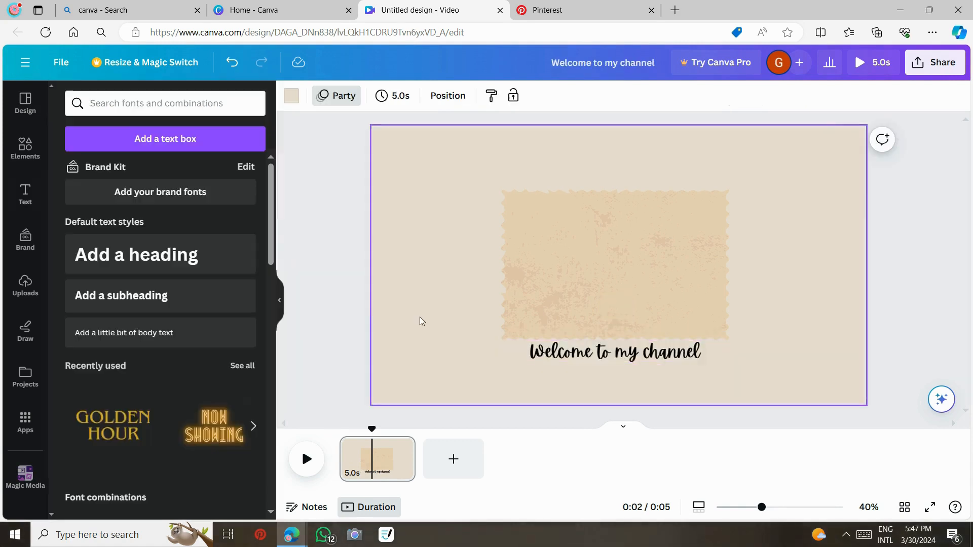
Step: Increase the welcome text to size 61 and move it onto the stamp-edged paper
left_click(592, 349)
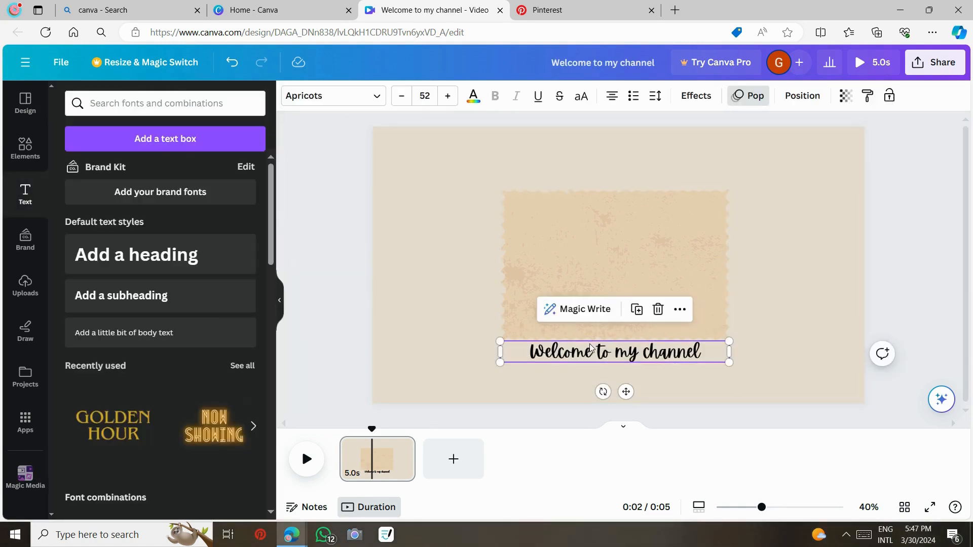
left_click(449, 95)
left_click(449, 96)
left_click(449, 95)
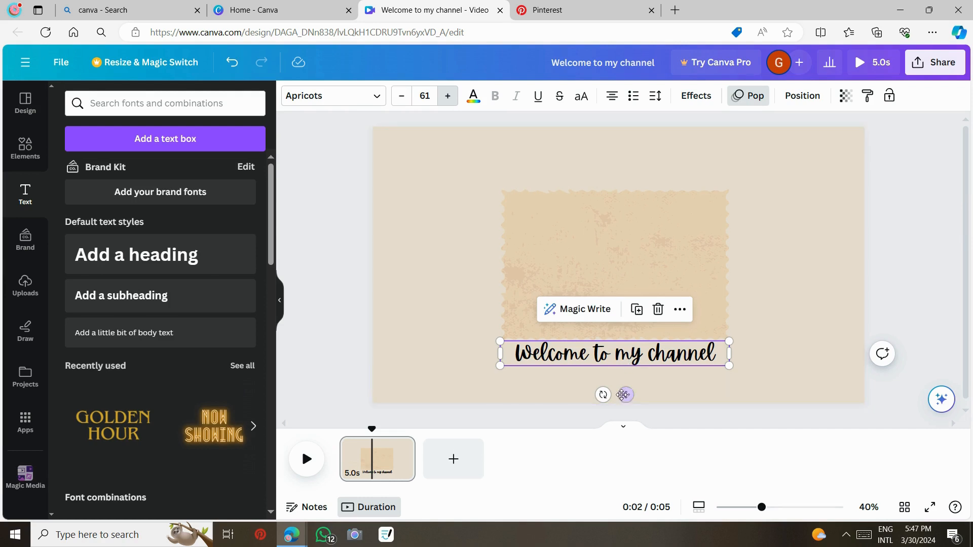
left_click_drag(629, 356, 623, 309)
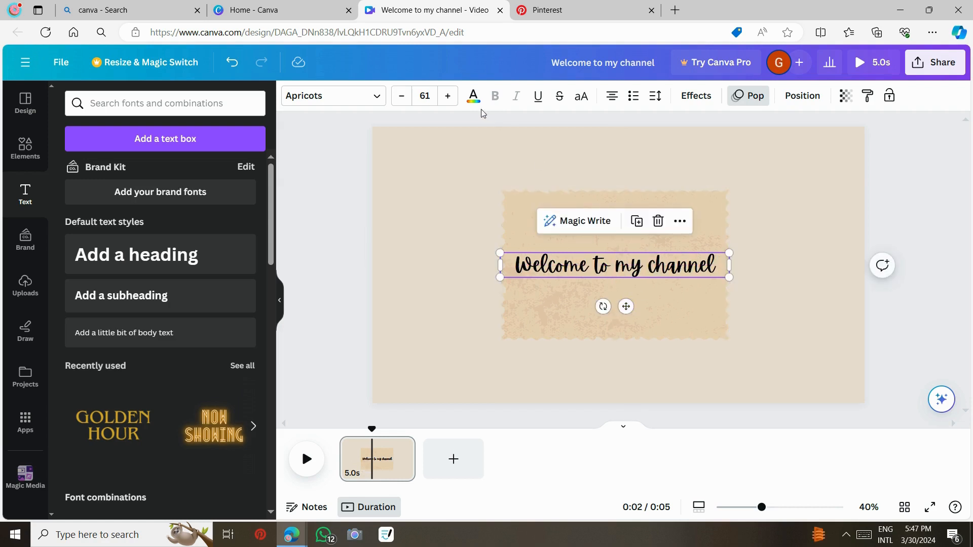
Step: Enlarge the welcome text to a little over size 90 so it wraps onto two lines, and center it on the stamp-edged paper
left_click(456, 101)
left_click(456, 102)
left_click(455, 101)
left_click(455, 102)
left_click(455, 101)
left_click(455, 101)
left_click(456, 101)
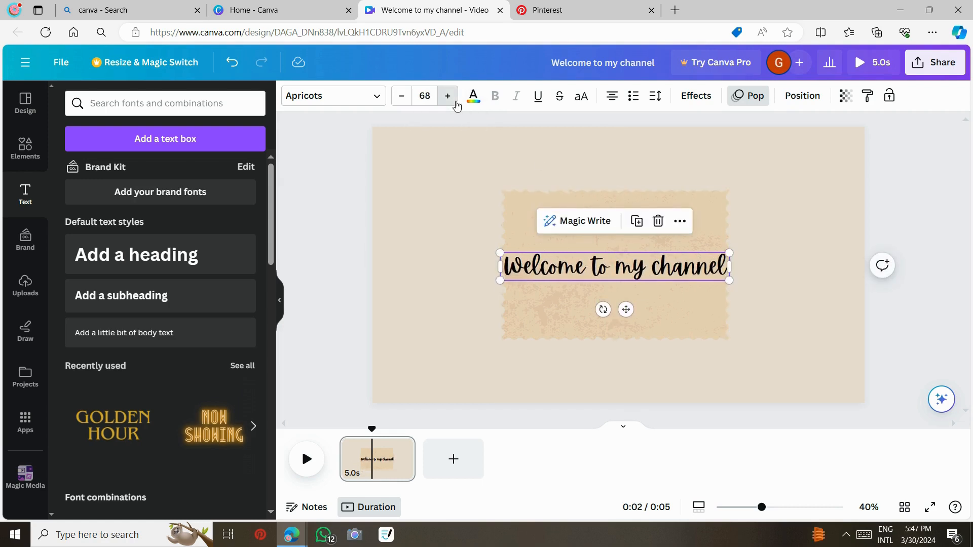
left_click(456, 101)
left_click(456, 102)
left_click(456, 101)
left_click(455, 101)
left_click(455, 102)
left_click(456, 102)
left_click(456, 101)
left_click(455, 101)
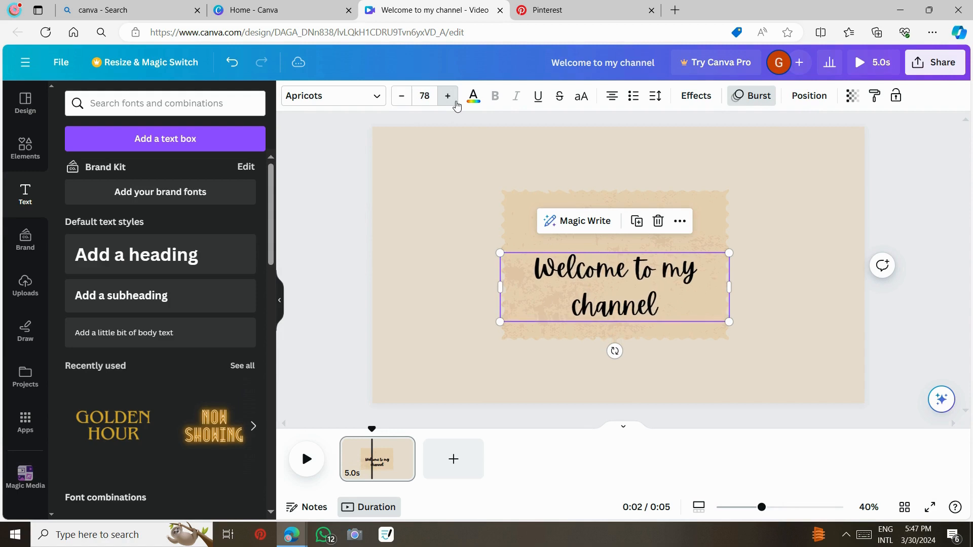
triple_click(448, 96)
triple_click(448, 97)
triple_click(448, 96)
triple_click(448, 97)
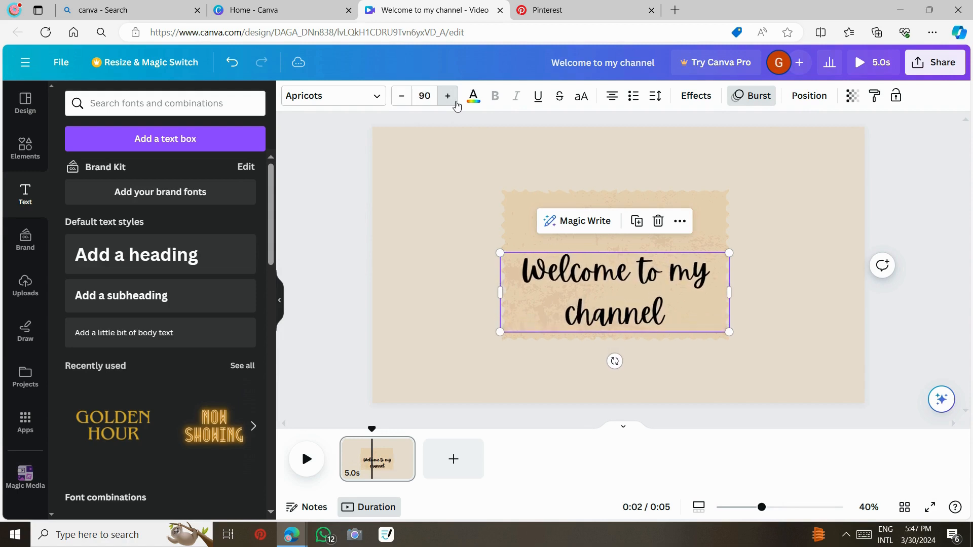
left_click(448, 97)
left_click(448, 96)
left_click(448, 96)
left_click(448, 96)
left_click_drag(648, 313, 648, 289)
left_click(934, 341)
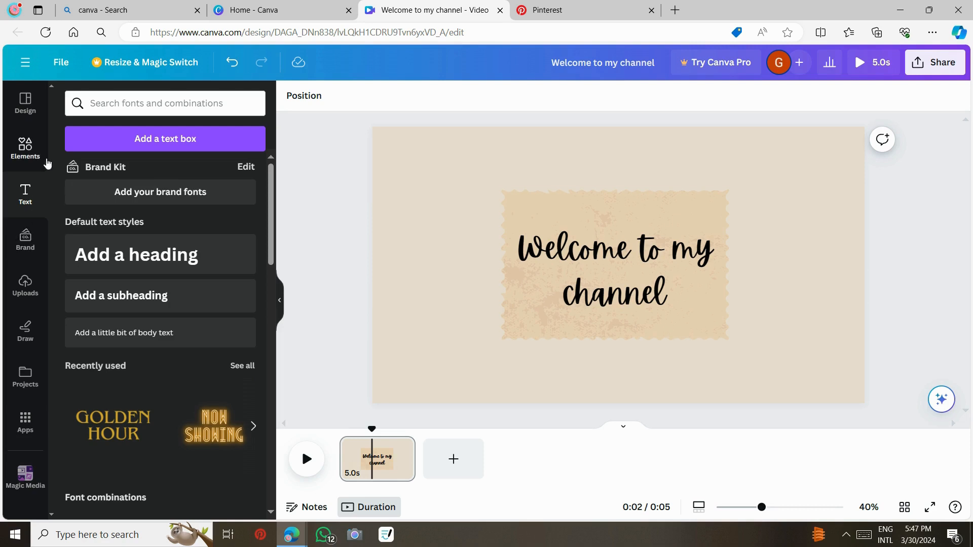
Step: Add the yellow dotted torn paper from the recently used graphics, shrink it and fit it into the page's upper-left corner
left_click(25, 149)
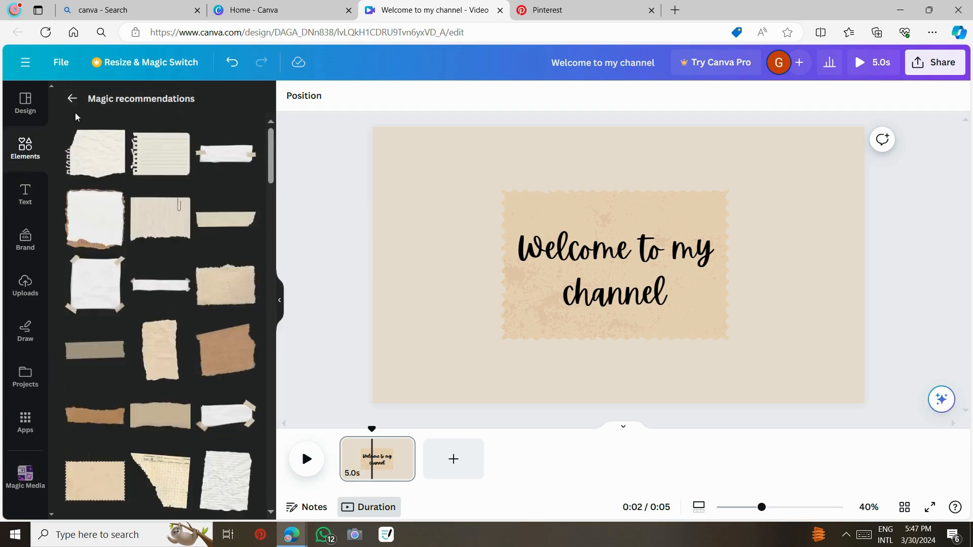
left_click(72, 99)
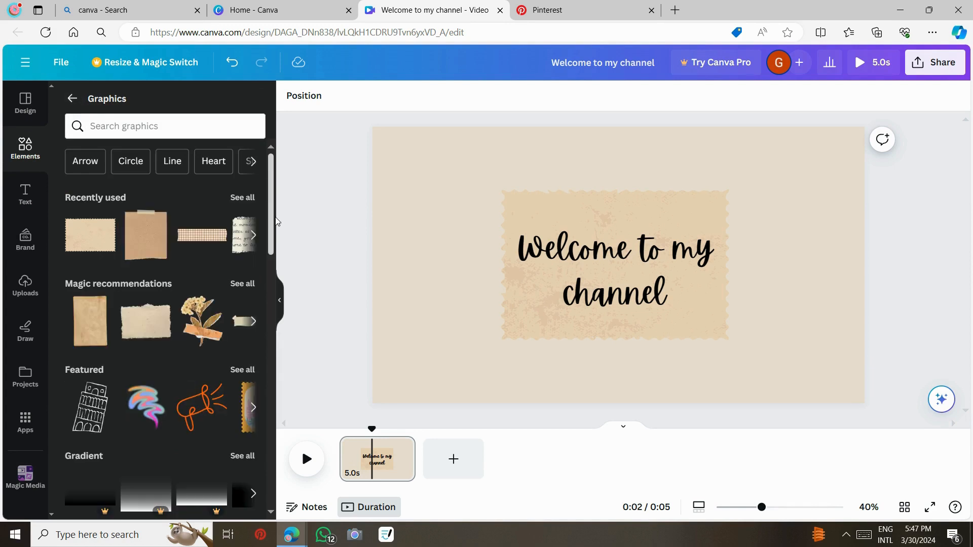
mouse_move(270, 226)
left_mouse_down()
mouse_move(284, 330)
mouse_move(272, 215)
left_mouse_up()
left_click(248, 183)
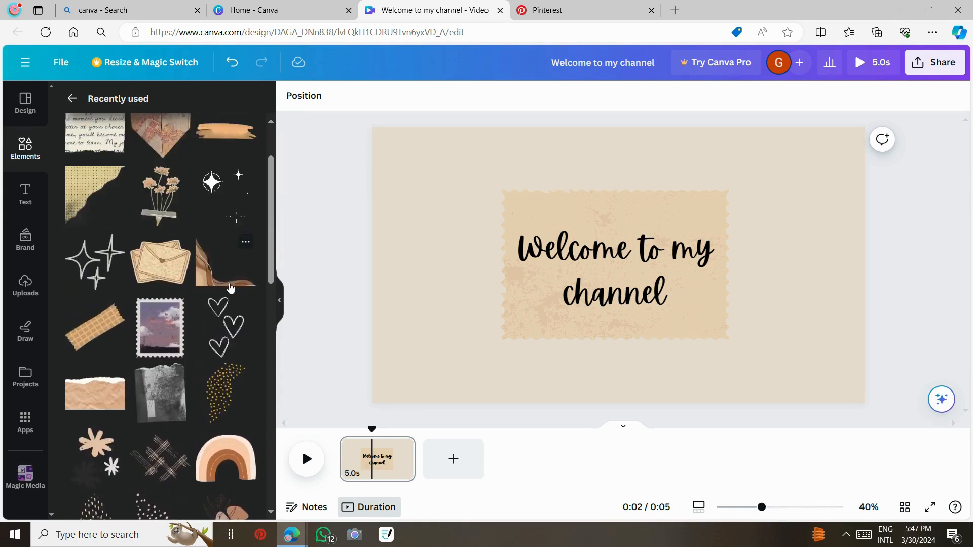
left_click(76, 187)
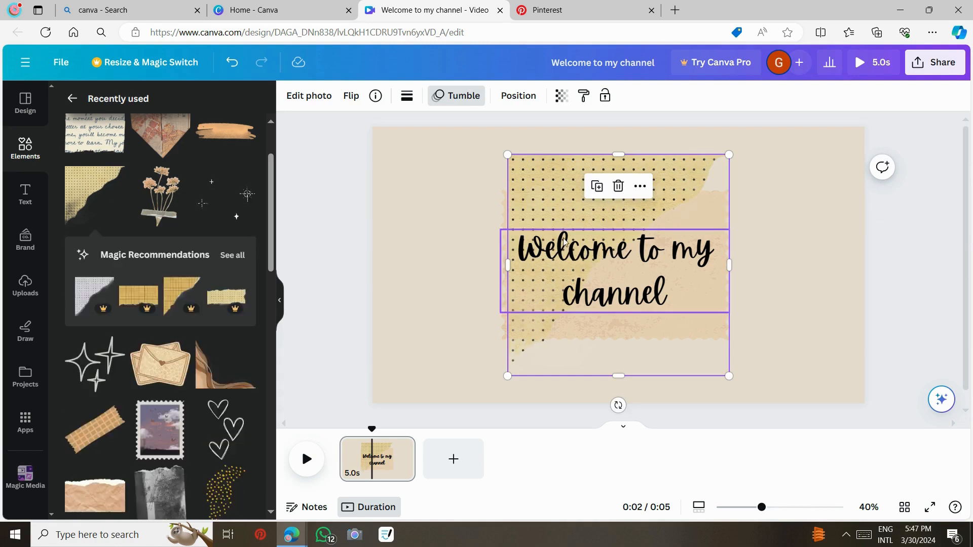
left_click_drag(557, 186, 420, 154)
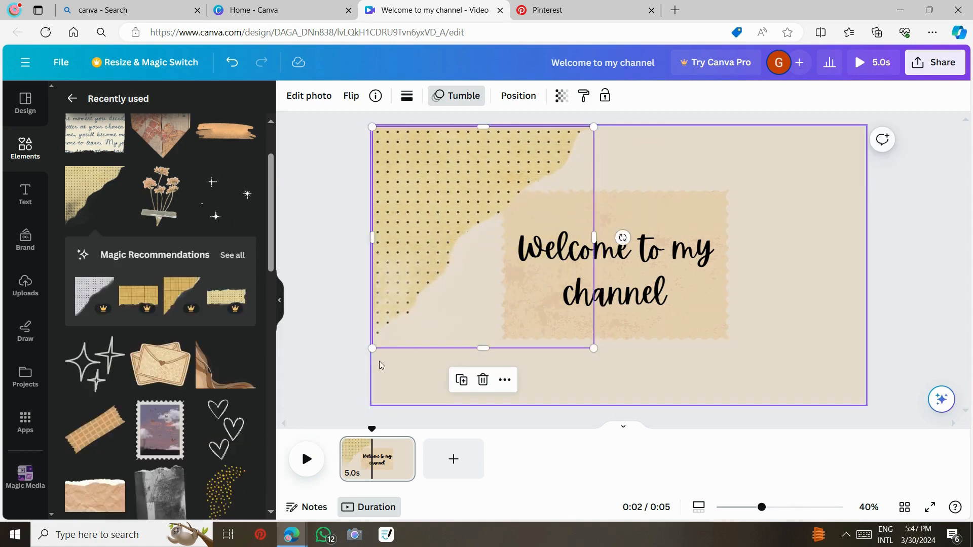
left_click_drag(372, 349, 431, 242)
left_click_drag(499, 209, 424, 207)
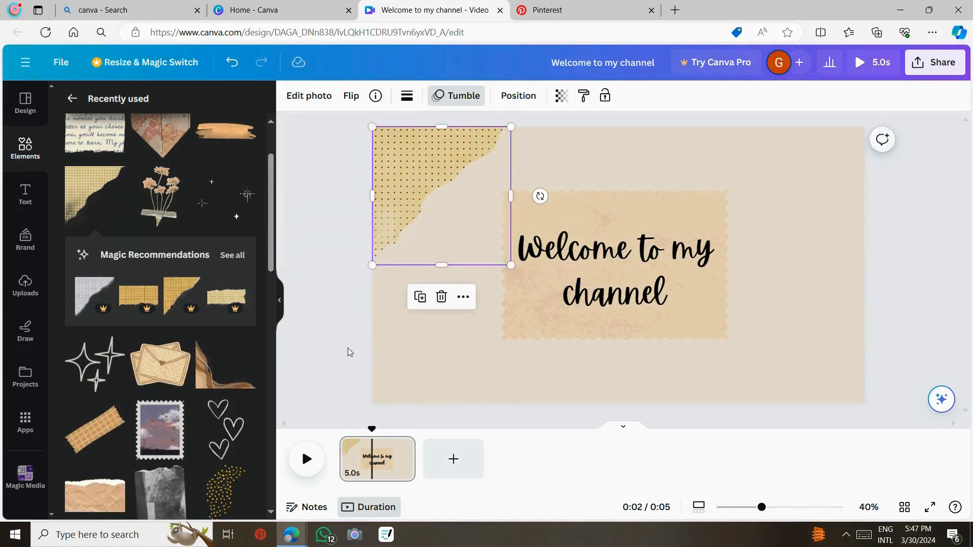
left_click(347, 350)
Step: Try the purple sky postage stamp in the page's lower-right area with a small checkered tape strip over its upper-left corner
left_click(158, 431)
left_click_drag(617, 266, 793, 318)
left_click(95, 327)
left_click_drag(480, 155, 706, 234)
left_click_drag(708, 334, 769, 283)
left_click_drag(719, 243, 733, 253)
left_click_drag(764, 292, 747, 275)
left_click(900, 309)
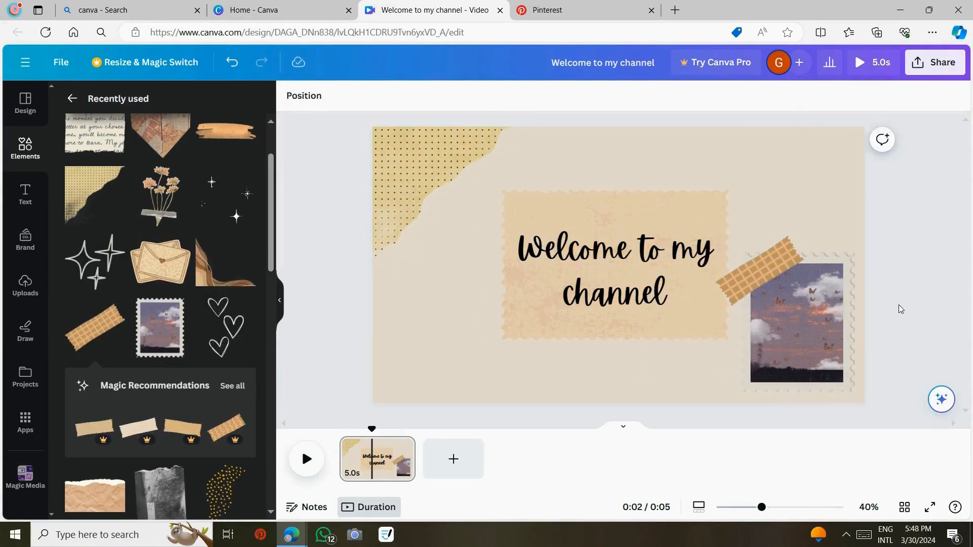
Step: Add the taped dried flowers graphic, shrink it and place it in the page's lower-right corner
left_click(161, 195)
left_click_drag(618, 264, 790, 268)
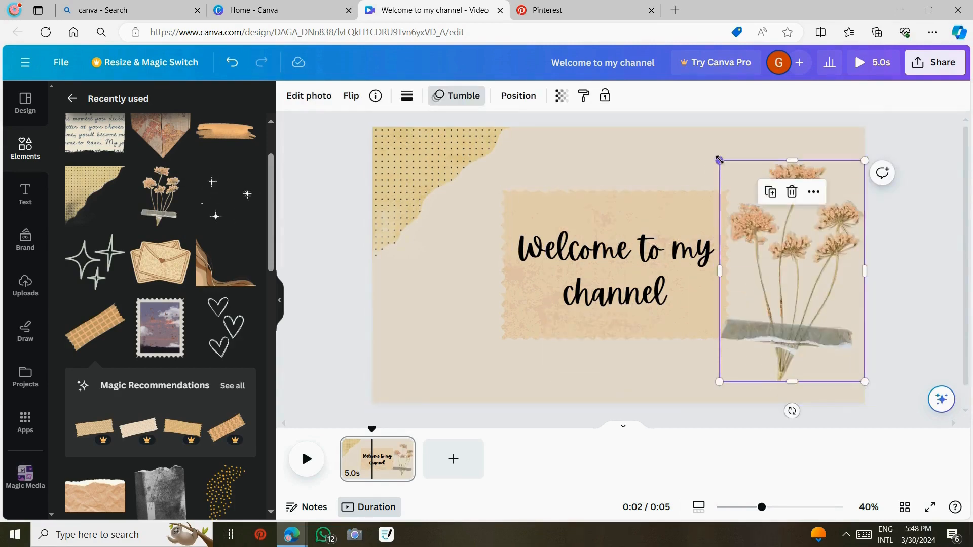
left_click_drag(719, 160, 762, 226)
mouse_move(795, 315)
left_mouse_down()
mouse_move(786, 336)
mouse_move(797, 325)
left_mouse_up()
left_click_drag(763, 236, 777, 257)
left_click_drag(801, 312, 795, 315)
left_click(324, 299)
Step: Add the dash-pattern graphic, recolor it with the orange-tan photo color, and rotate and resize it along the page's lower edge, left of center
scroll(160, 304, "down", 4)
left_click(94, 397)
left_click_drag(589, 281, 474, 318)
left_click(439, 98)
left_click(173, 388)
left_click_drag(457, 382, 526, 325)
left_click_drag(435, 307, 542, 393)
left_click_drag(482, 372, 468, 386)
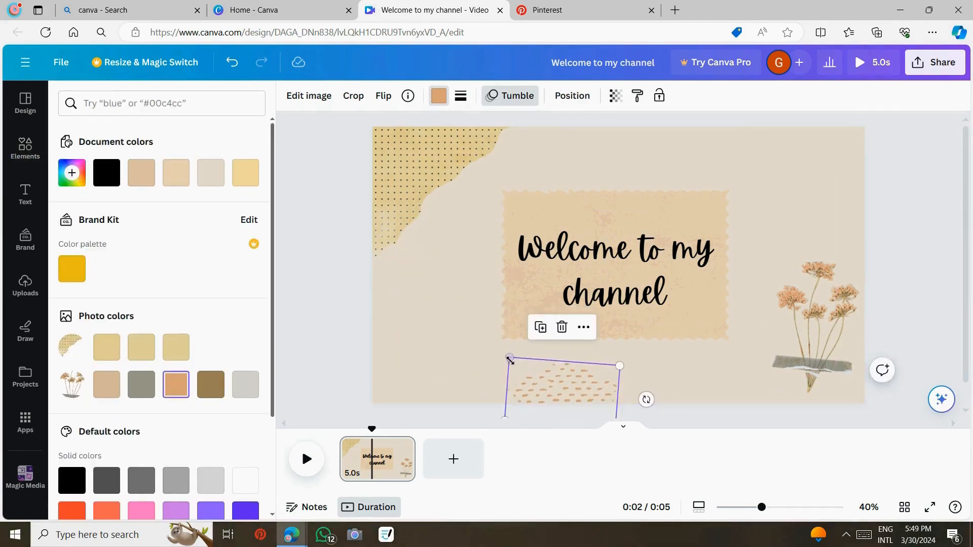
left_click_drag(509, 360, 483, 343)
left_click_drag(525, 384, 447, 390)
left_click(327, 365)
Step: Add the graphic of three abstract flowers, shrink it and place it in the page's upper-right corner
left_click(101, 329)
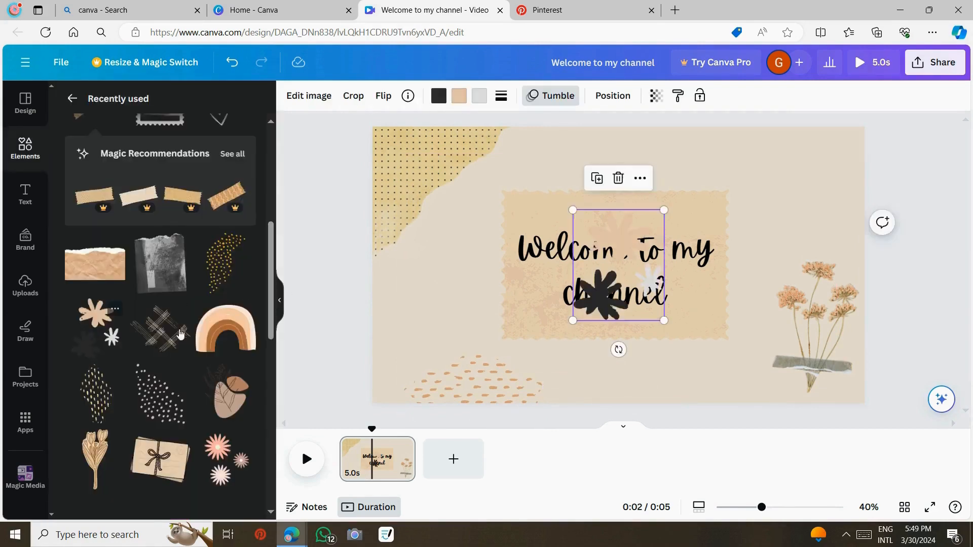
left_click_drag(618, 265, 801, 191)
left_click_drag(756, 135, 786, 181)
left_click_drag(819, 213, 822, 188)
left_click(903, 274)
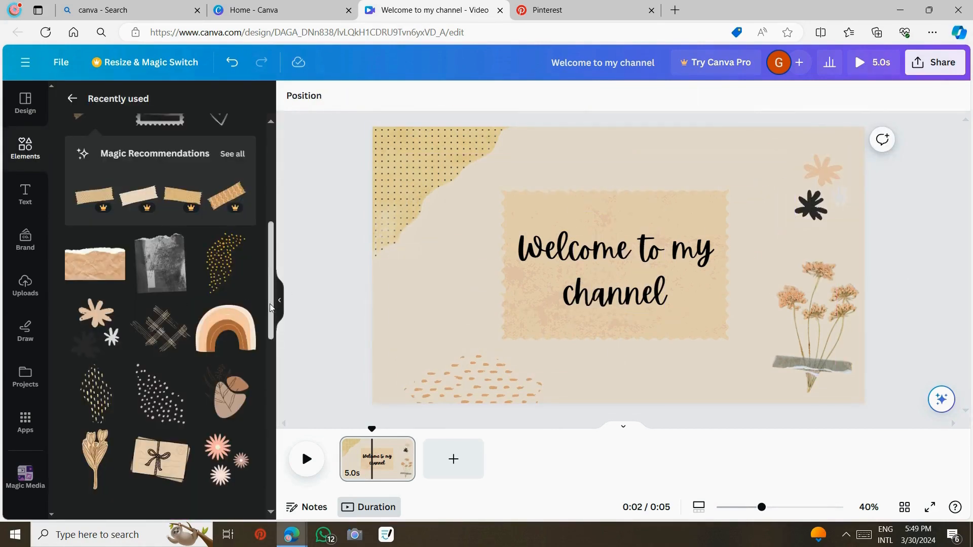
Step: Add the animated white sparkles, shrink them and place them over the lower-right corner of the stamp-edged paper
left_click_drag(270, 308, 270, 215)
left_click(225, 283)
left_click_drag(512, 155, 623, 270)
left_click_drag(680, 354, 716, 366)
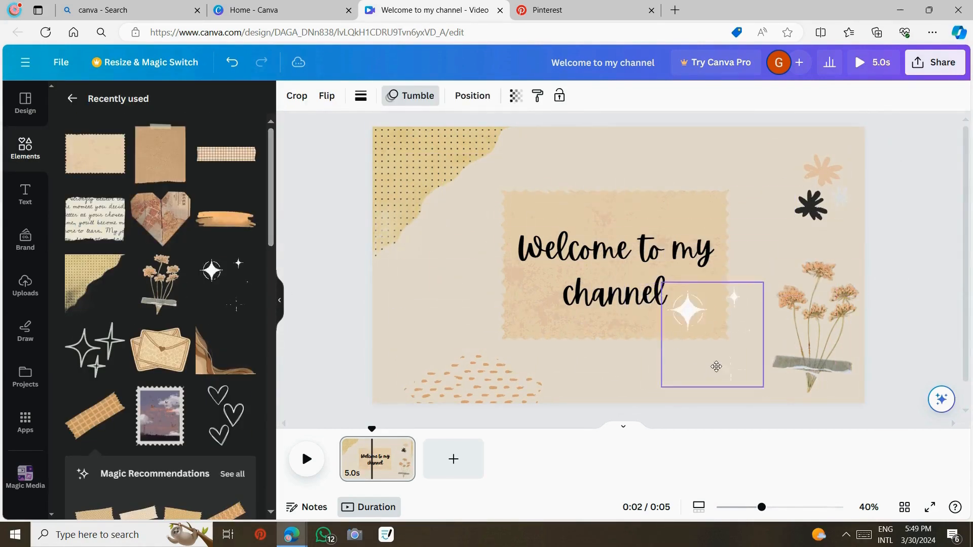
left_click(915, 287)
Step: Add the three outlined hearts, shrink them and place them at the lower-right corner of the stamp-edged paper
left_click_drag(270, 223, 270, 286)
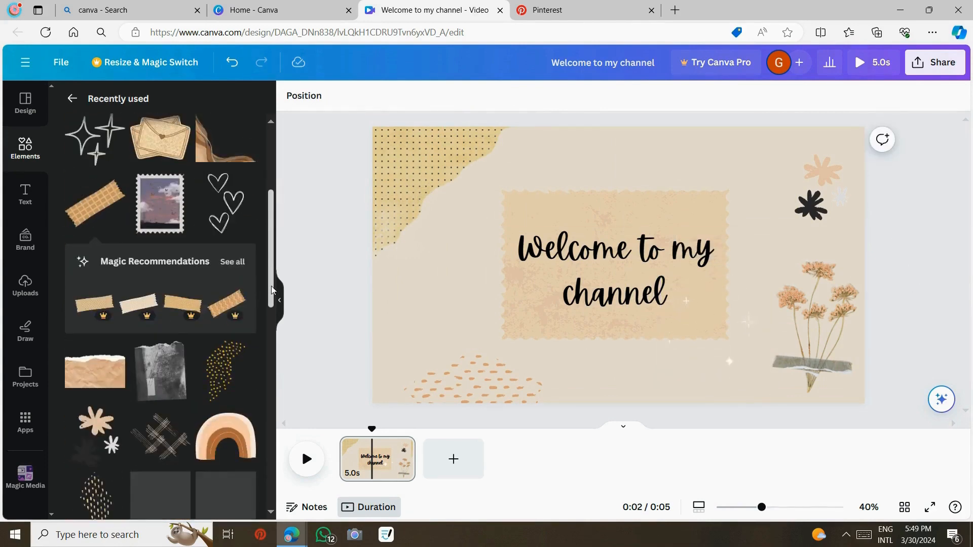
left_click(218, 203)
left_click_drag(615, 212, 722, 263)
left_click_drag(755, 378, 687, 355)
left_click_drag(706, 299, 720, 325)
left_click(908, 359)
Step: Add the book stack graphic, shrink it and place it over the lower-left edge of the stamp-edged paper
scroll(160, 314, "down", 7)
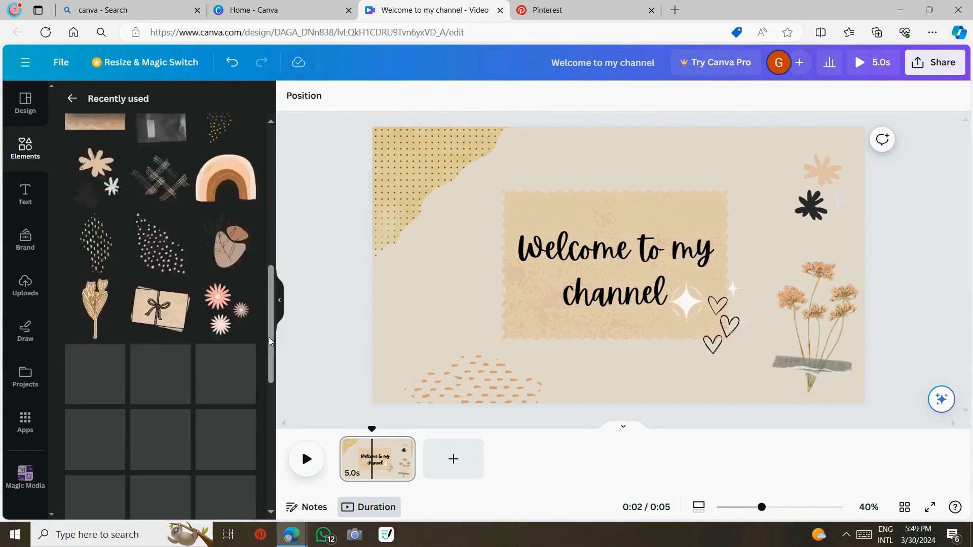
left_click(160, 342)
left_click_drag(528, 154, 631, 281)
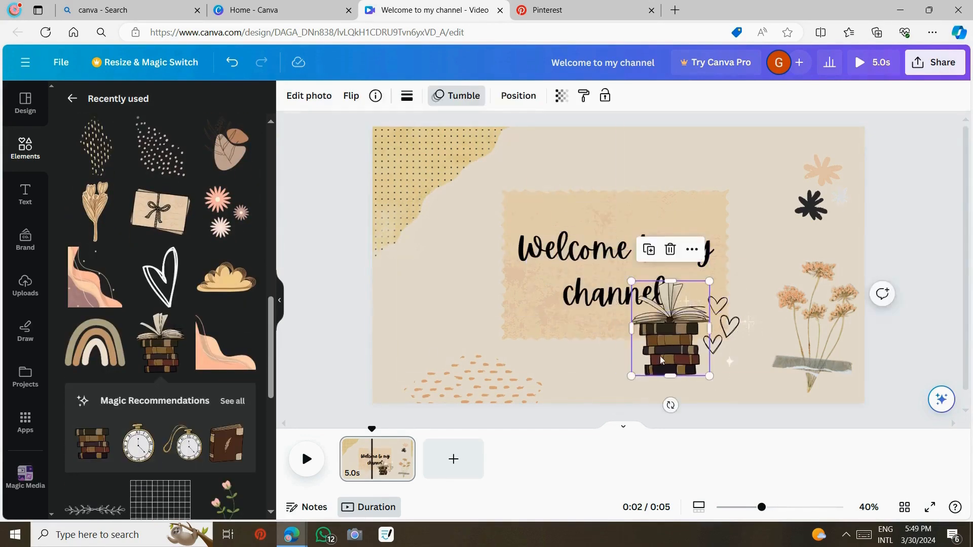
left_click_drag(669, 329, 487, 295)
left_click(914, 328)
Step: Add the white grid graphic and place it over the abstract flowers in the page's upper-right corner
scroll(271, 374, "down", 7)
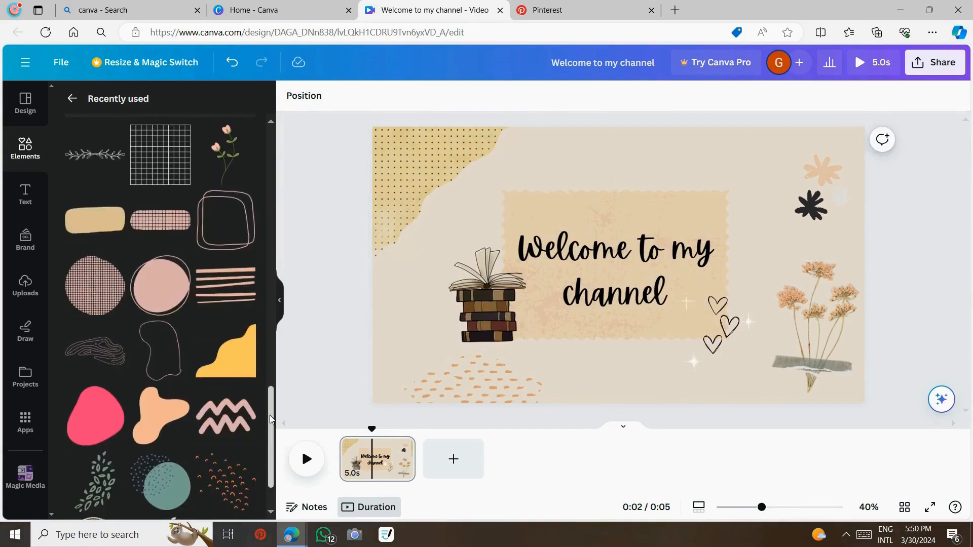
left_click(175, 133)
left_click(881, 257)
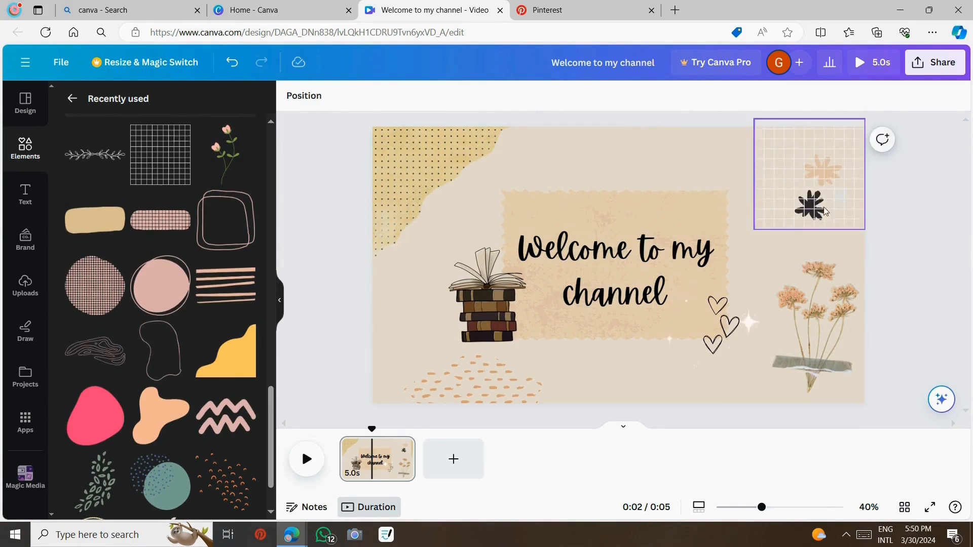
Step: Move the white grid to the dried flowers in the page's lower-right corner, keeping the abstract flowers in the upper-right corner
left_click(831, 187)
left_click(819, 175)
left_click_drag(819, 175, 630, 160)
mouse_move(821, 169)
left_mouse_down()
mouse_move(817, 324)
mouse_move(815, 184)
left_mouse_up()
left_click(904, 319)
left_click_drag(799, 318, 760, 353)
key("ctrl+d")
right_click(782, 193)
left_click(772, 293)
key("Delete")
left_click_drag(800, 198, 801, 319)
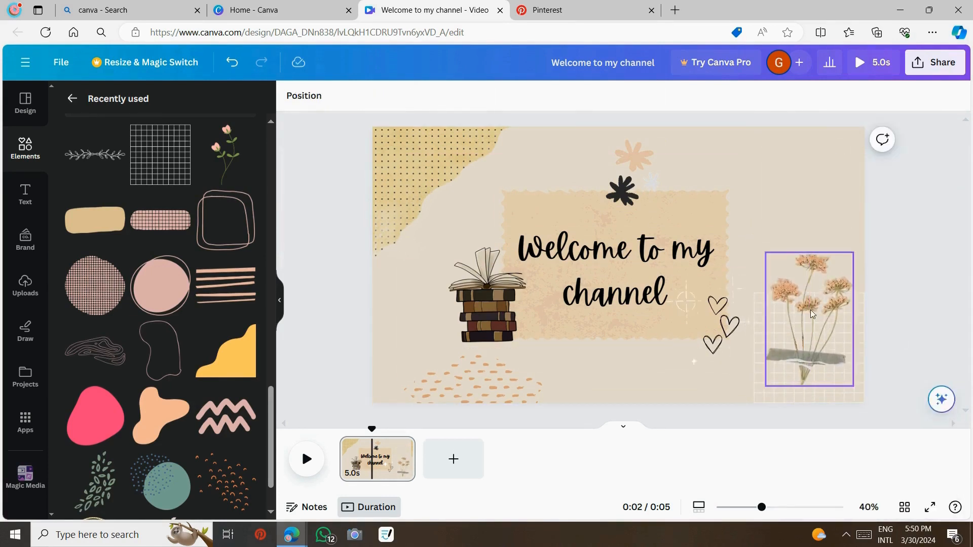
left_click_drag(622, 192, 810, 195)
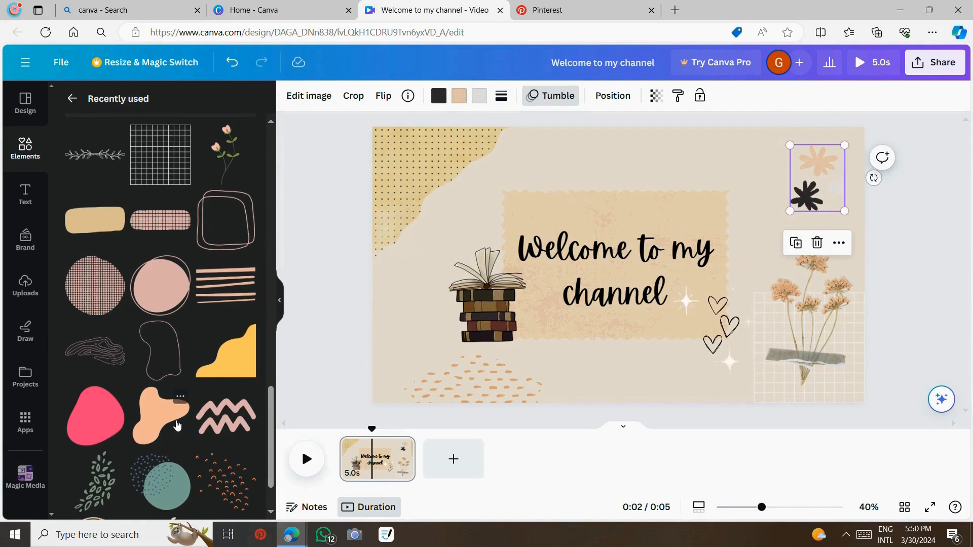
scroll(243, 328, "down", 3)
scroll(243, 329, "up", 8)
left_click(234, 326)
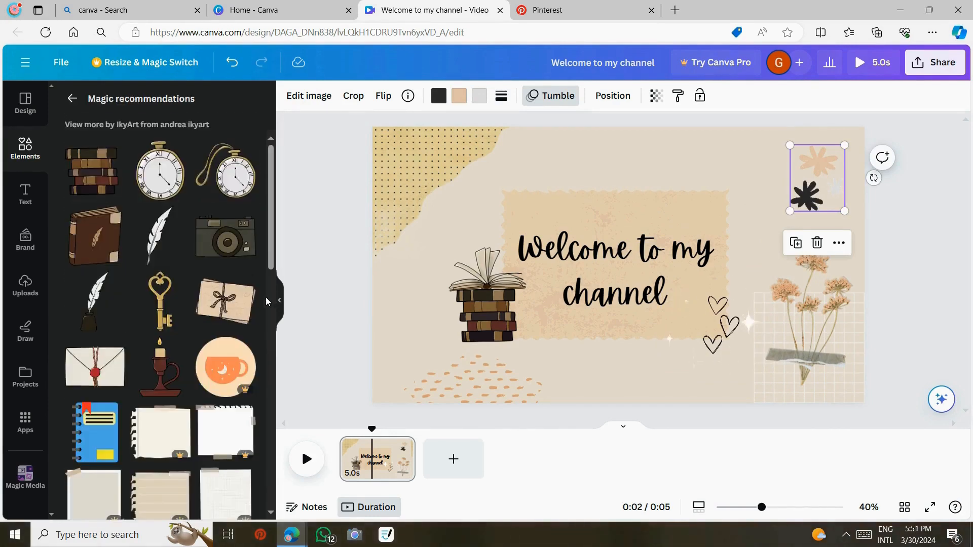
left_click(926, 296)
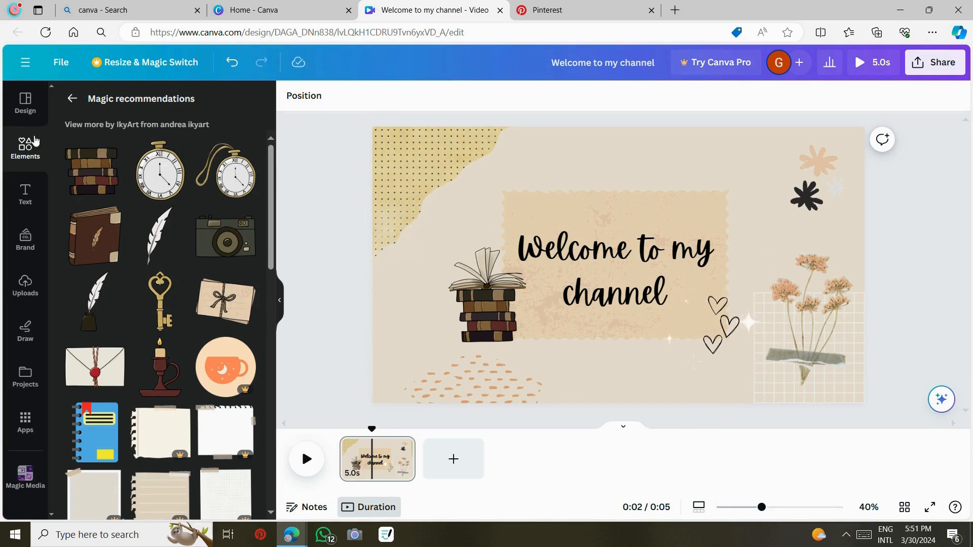
Step: Search the elements for "music" and show all the audio results
left_click(35, 140)
left_click(140, 103)
type("m")
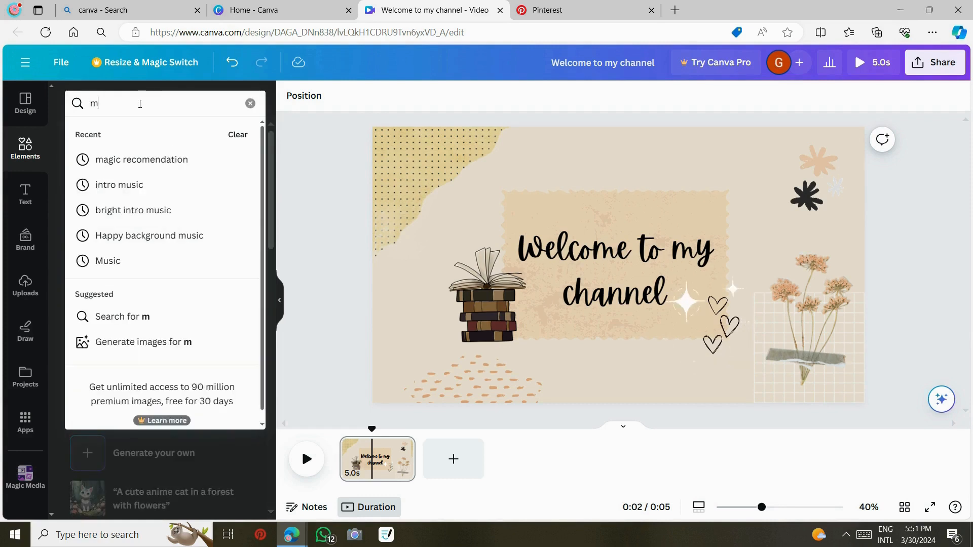
type("usic")
key("Return")
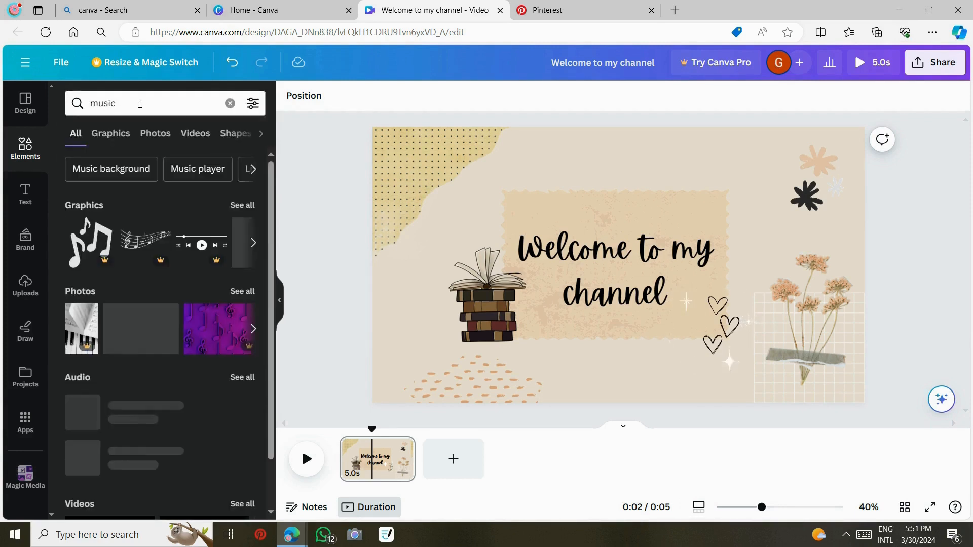
left_click(251, 384)
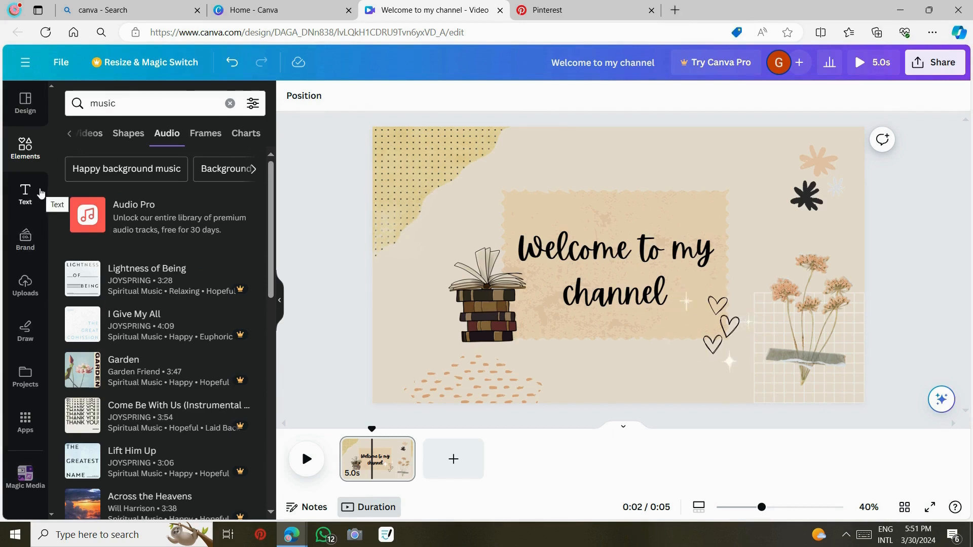
Step: Upload the Colorful-Flowers(chosic.com) audio file from the computer's Quick access location
left_click(25, 285)
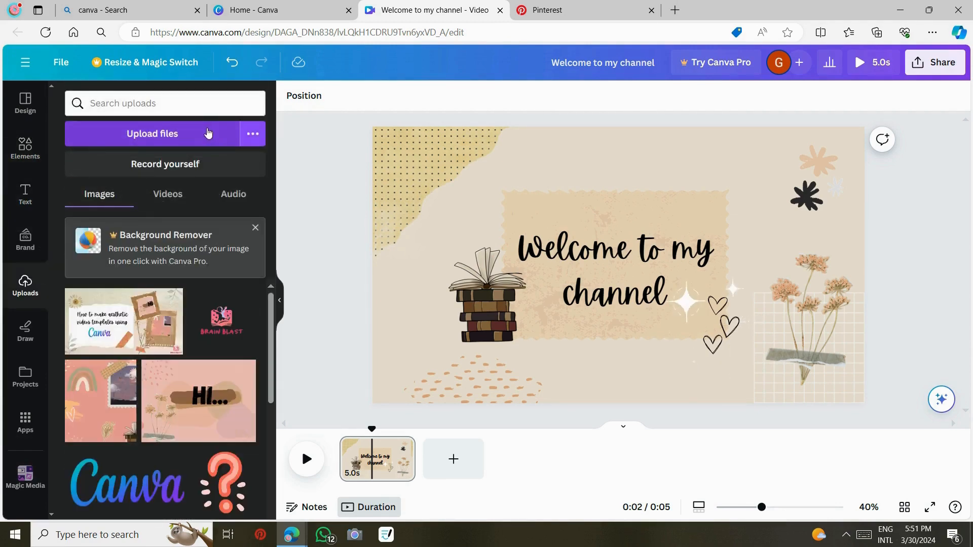
left_click(208, 132)
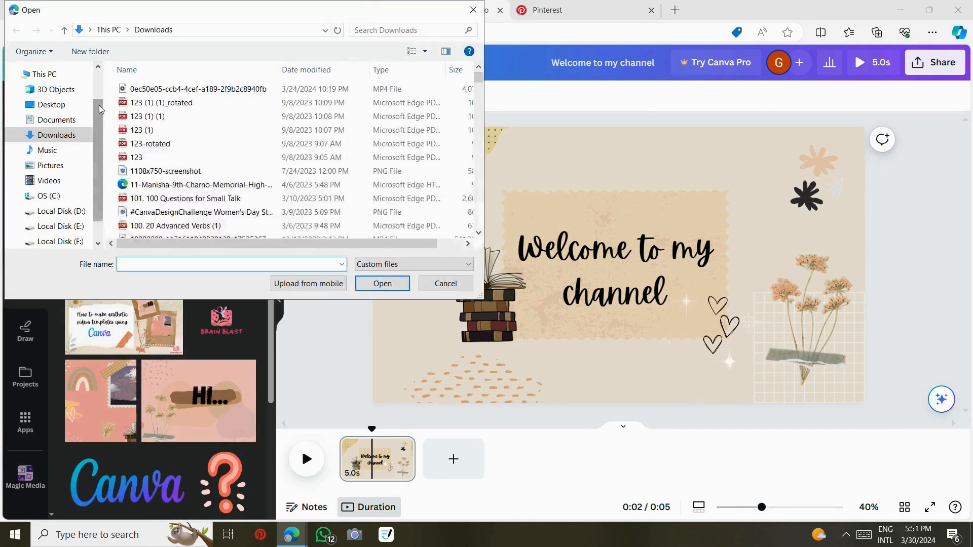
scroll(100, 86, "up", 3)
left_click(82, 81)
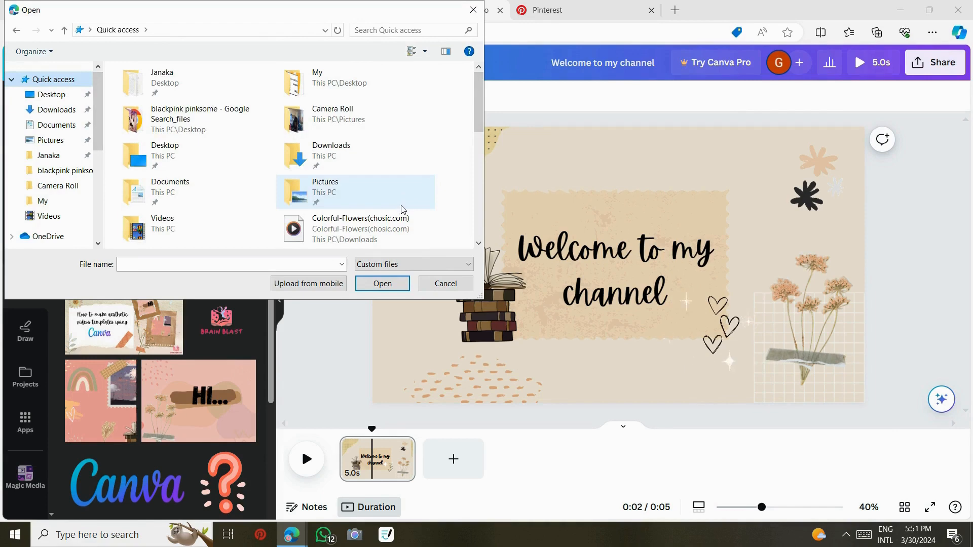
double_click(401, 225)
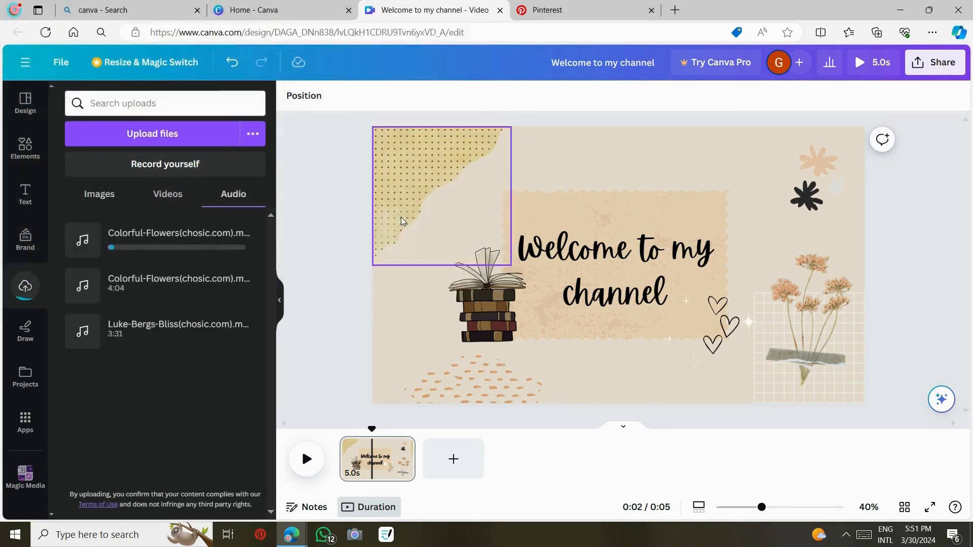
Step: Add the uploaded Colorful-Flowers track from the start of the video and set its fade in and fade out to 0.3s
left_click_drag(372, 429, 319, 431)
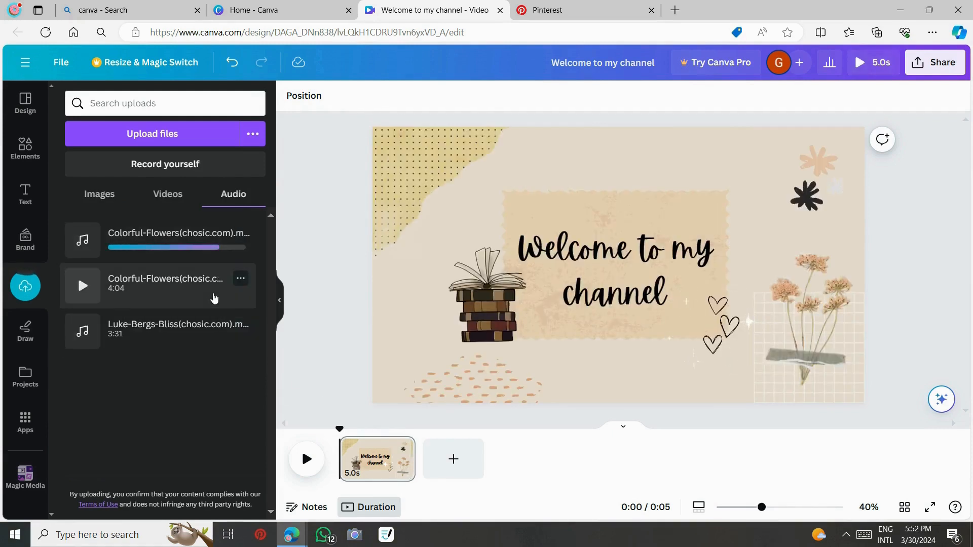
left_click(248, 296)
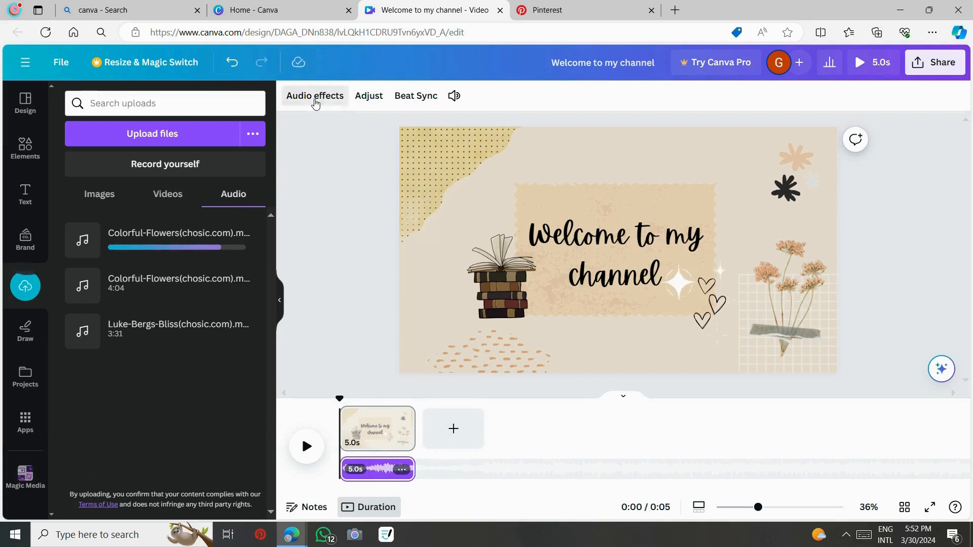
left_click(315, 97)
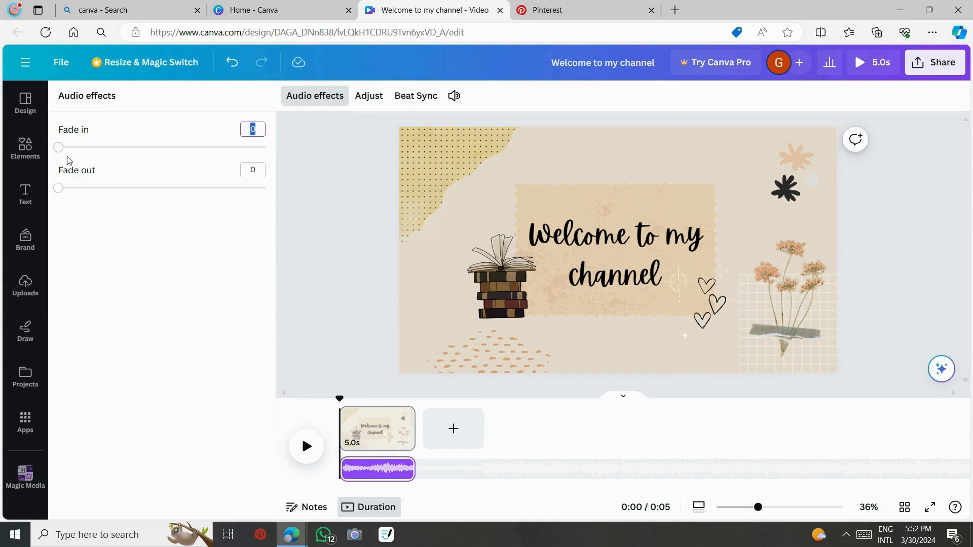
left_click_drag(61, 153, 91, 149)
left_click_drag(64, 189, 82, 193)
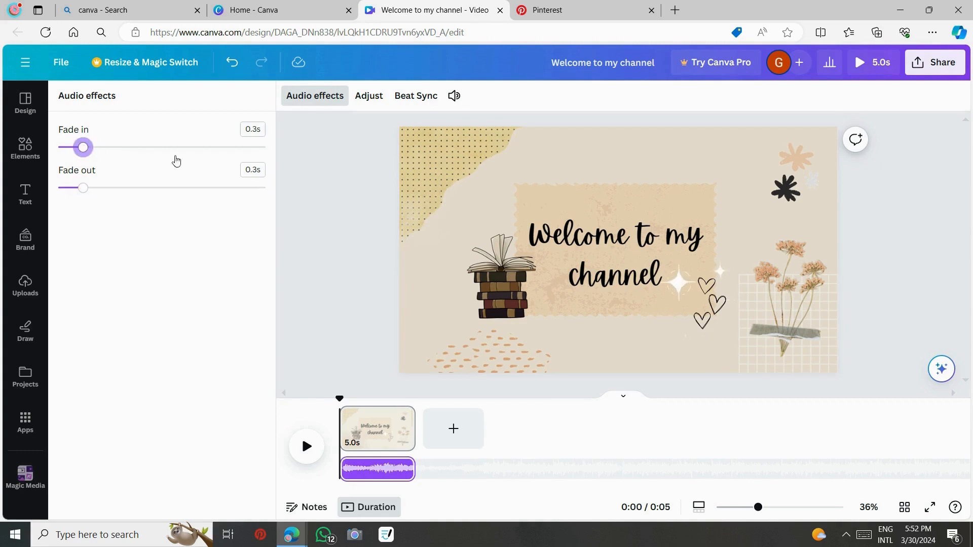
Step: Change the "Welcome to my channel" text animation to Typewriter, entering only, and play the video to preview it
left_click(551, 250)
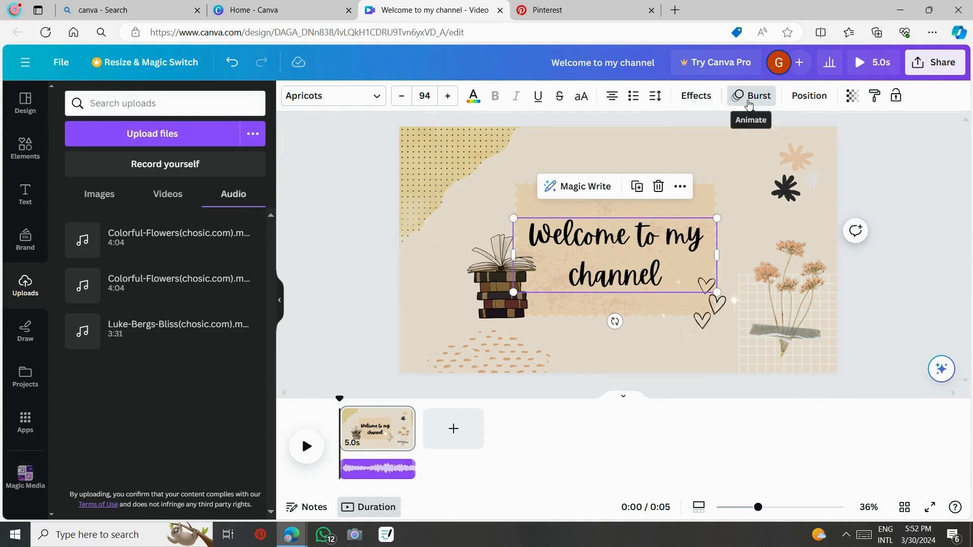
left_click(749, 104)
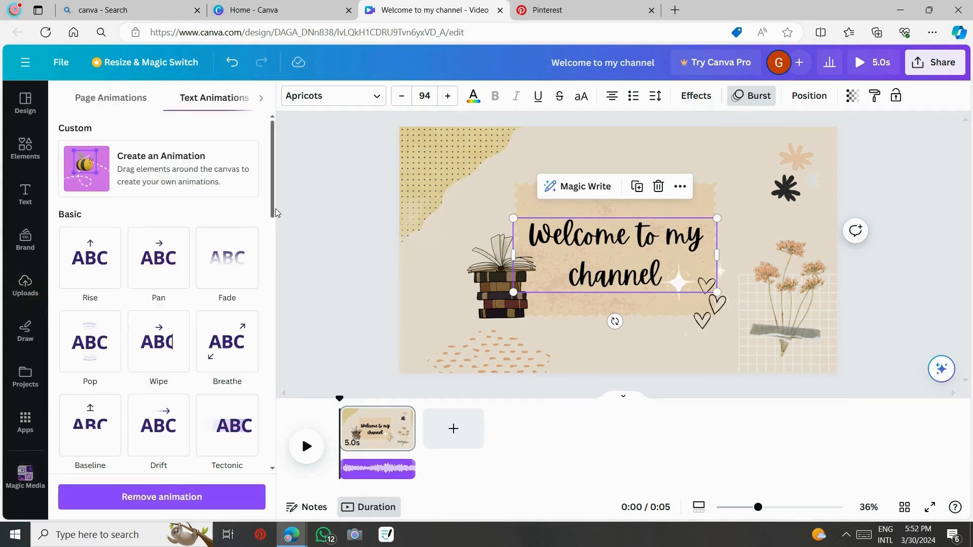
scroll(270, 215, "down", 6)
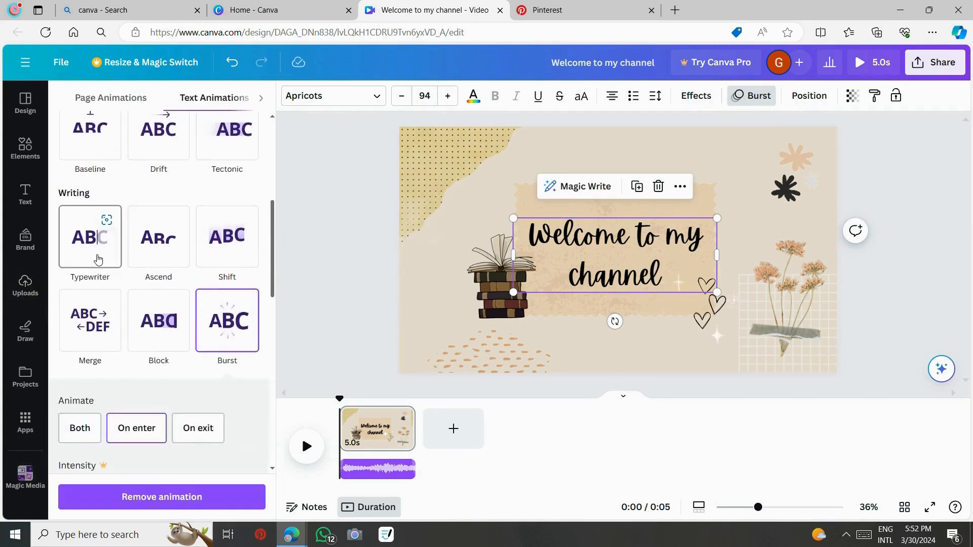
left_click(96, 261)
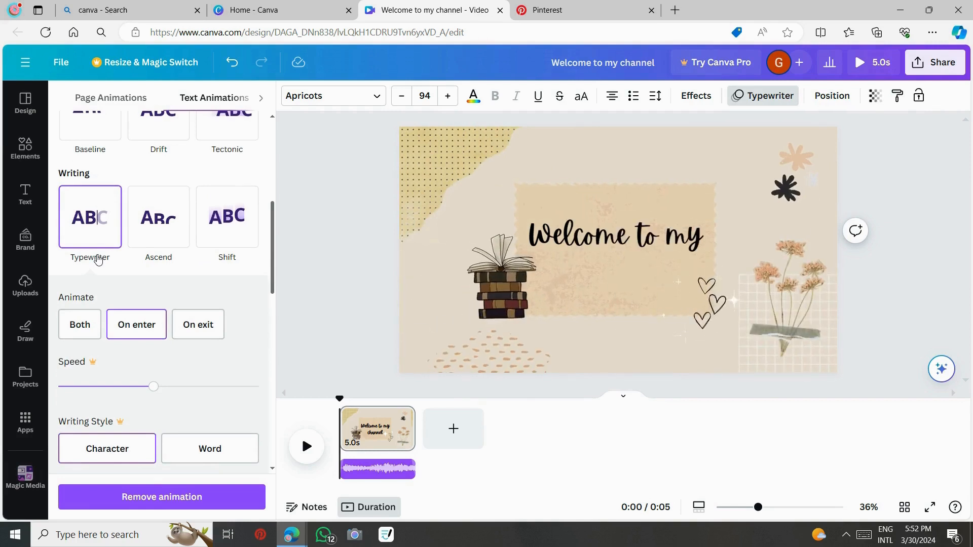
left_click(923, 167)
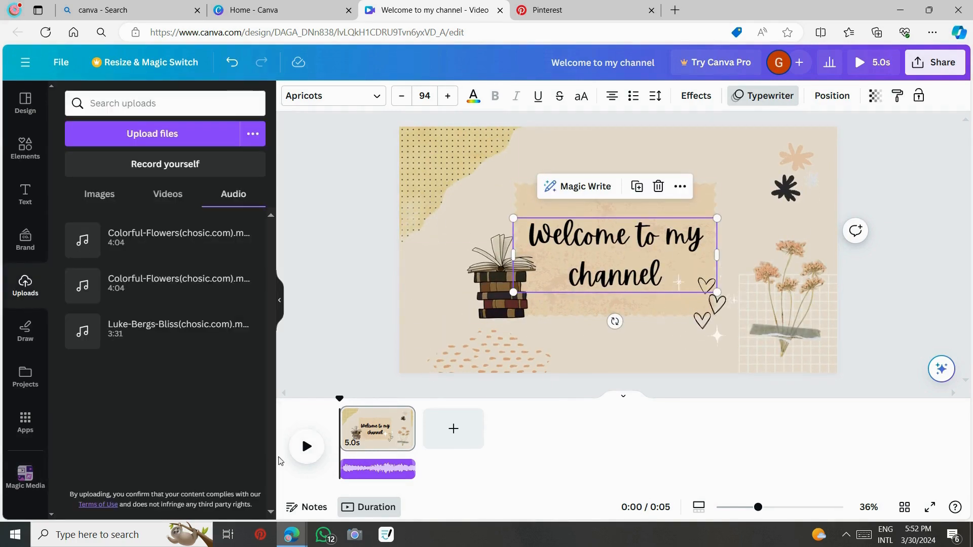
left_click(307, 448)
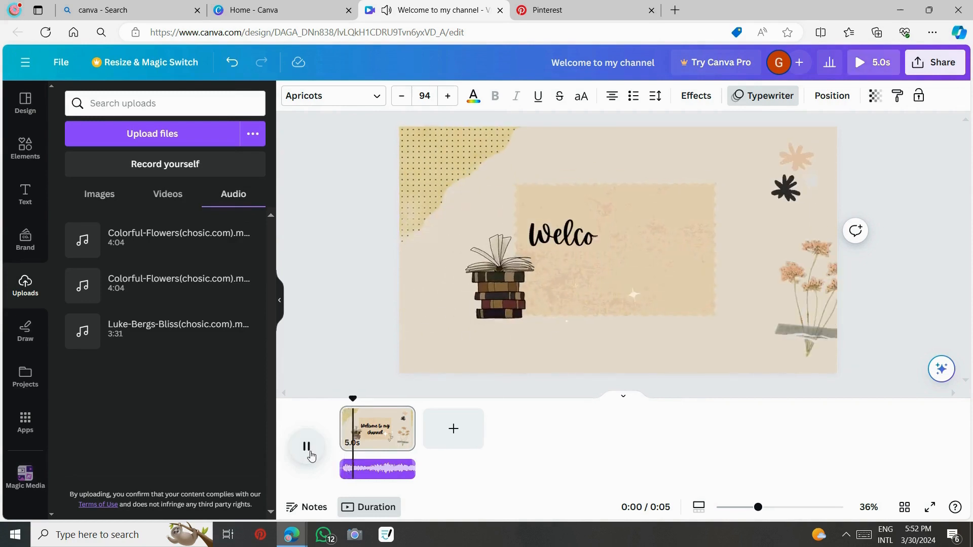